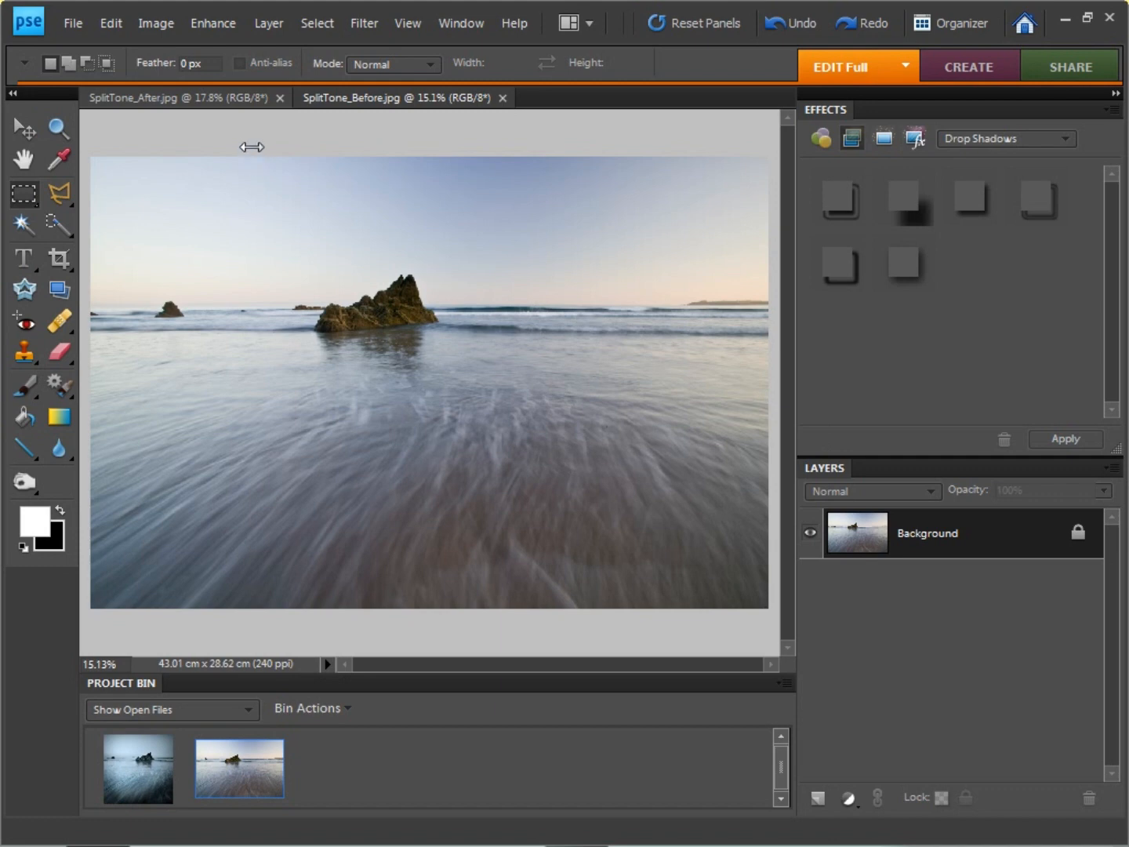
Step: View the finished reference photo SplitTone_After.jpg and close it, leaving SplitTone_Before.jpg open
{"action": "left_click", "coordinate": [243, 98]}
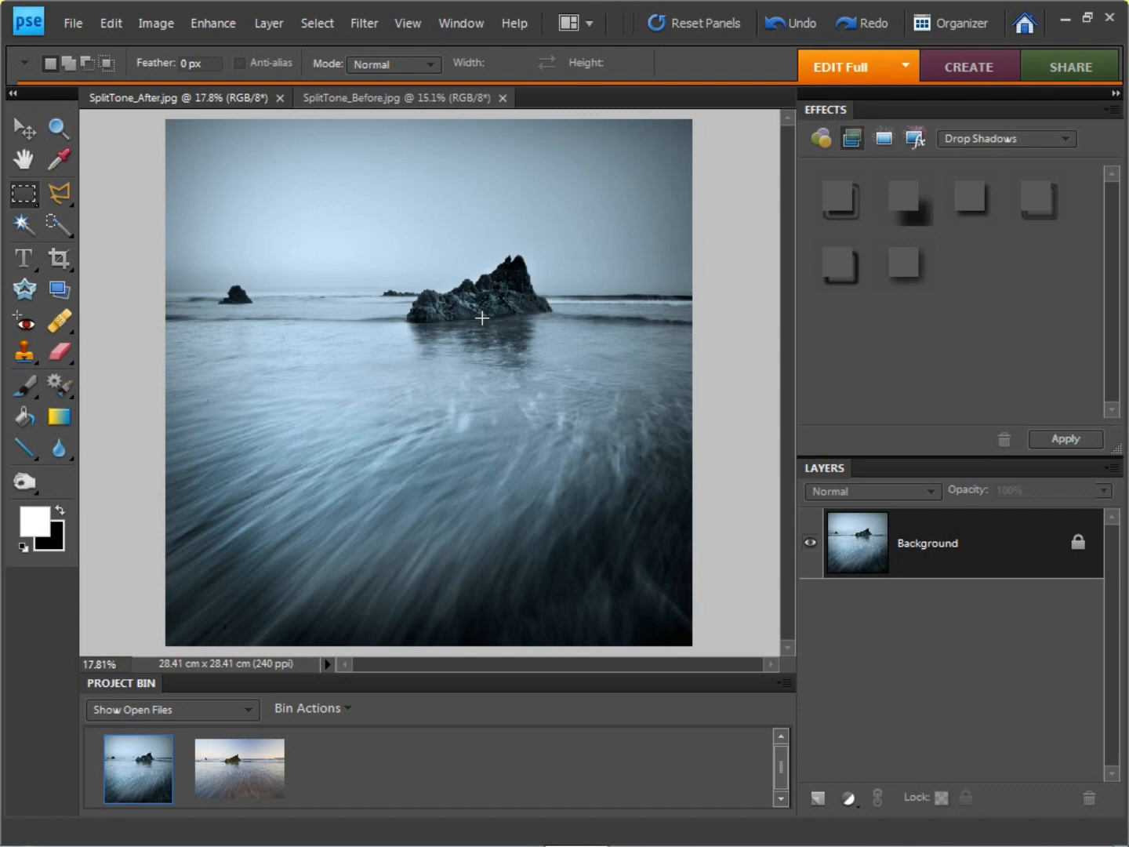
{"action": "left_click", "coordinate": [279, 98]}
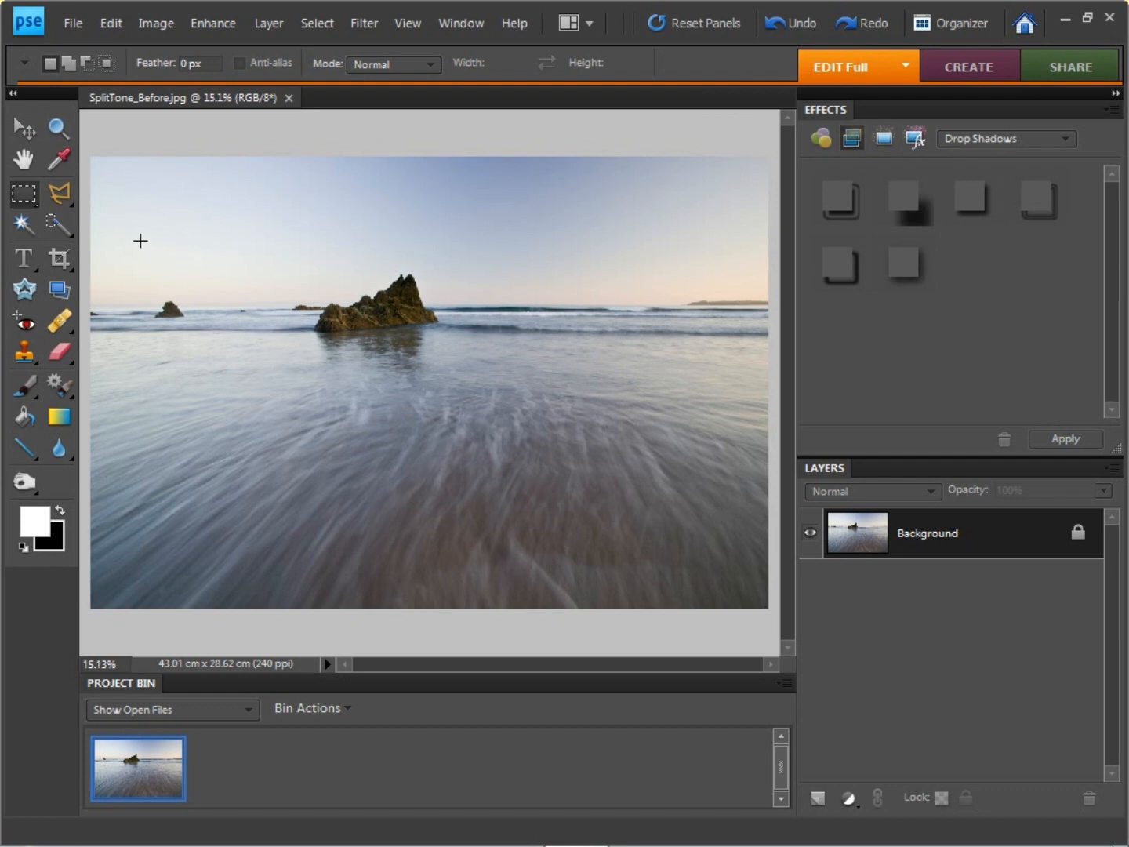
Step: Crop the photo with No Restriction to a square of about 28.6 x 28.6 cm around the rocks, trimming mostly the right side
{"action": "left_click", "coordinate": [62, 256]}
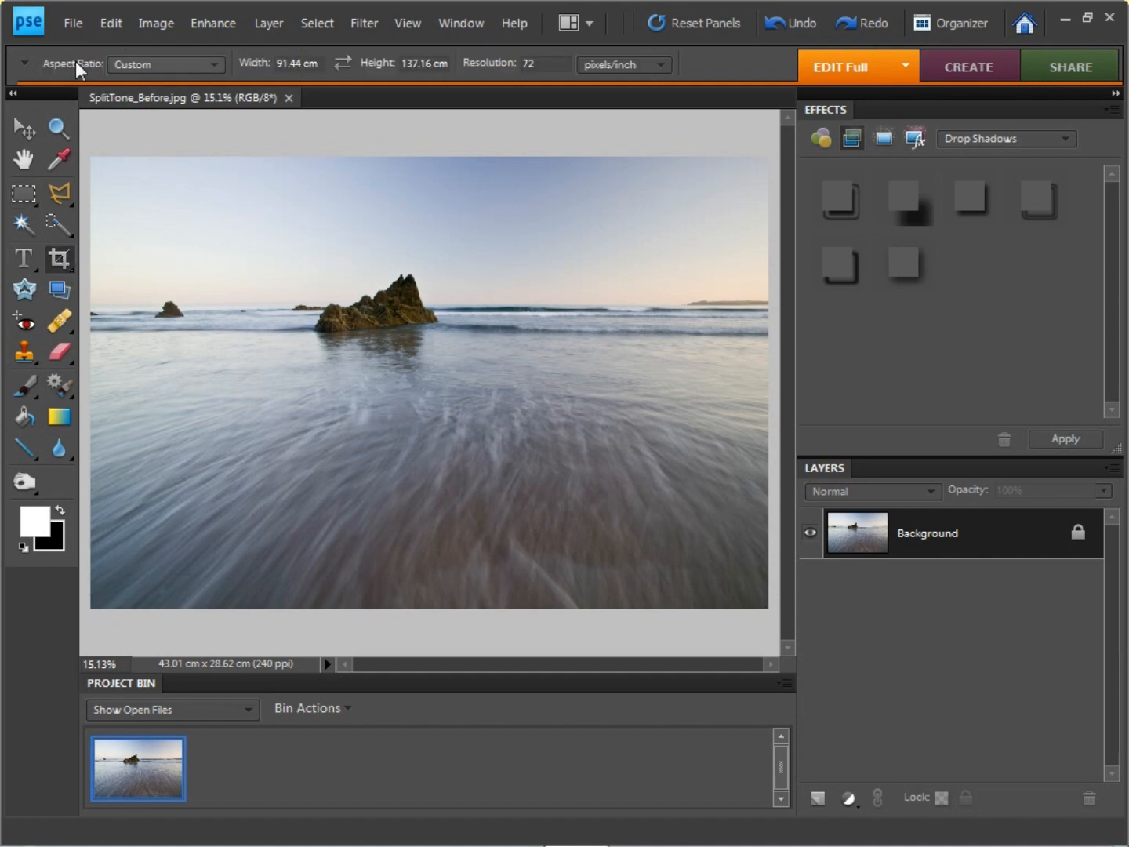
{"action": "left_click", "coordinate": [173, 68]}
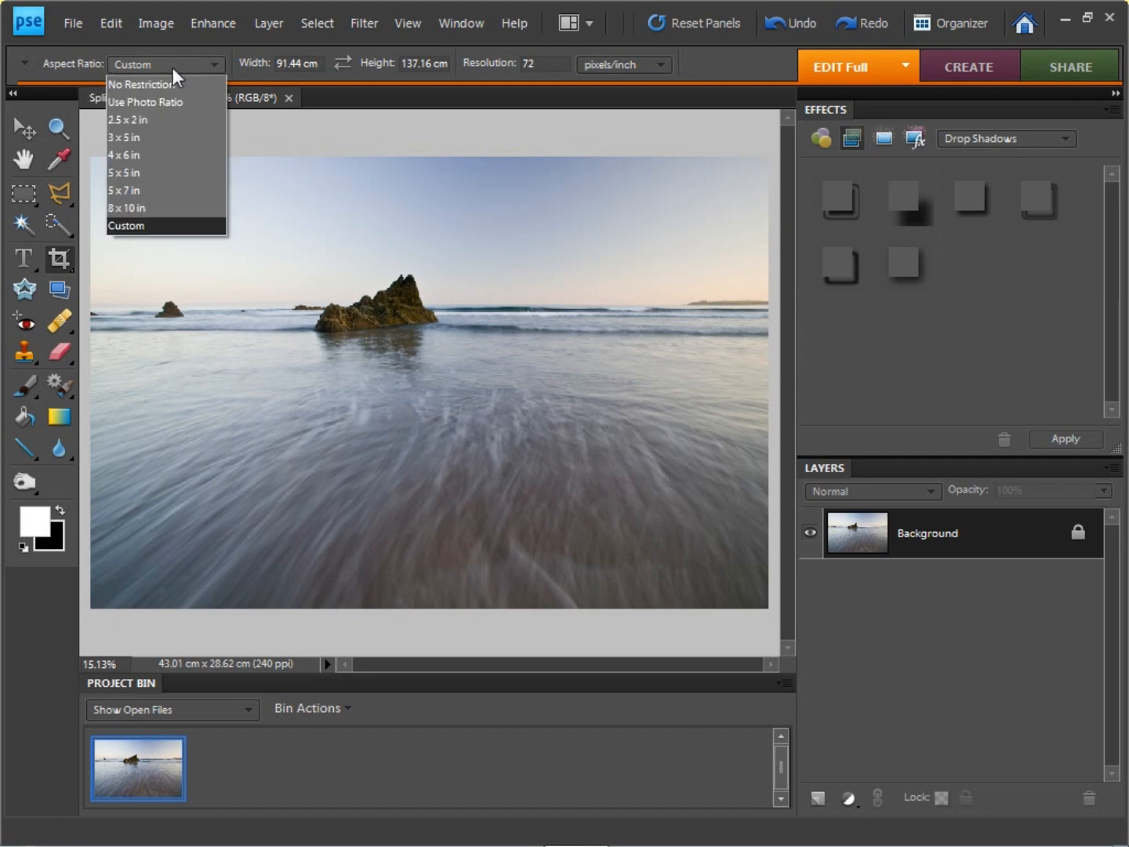
{"action": "left_click", "coordinate": [173, 80]}
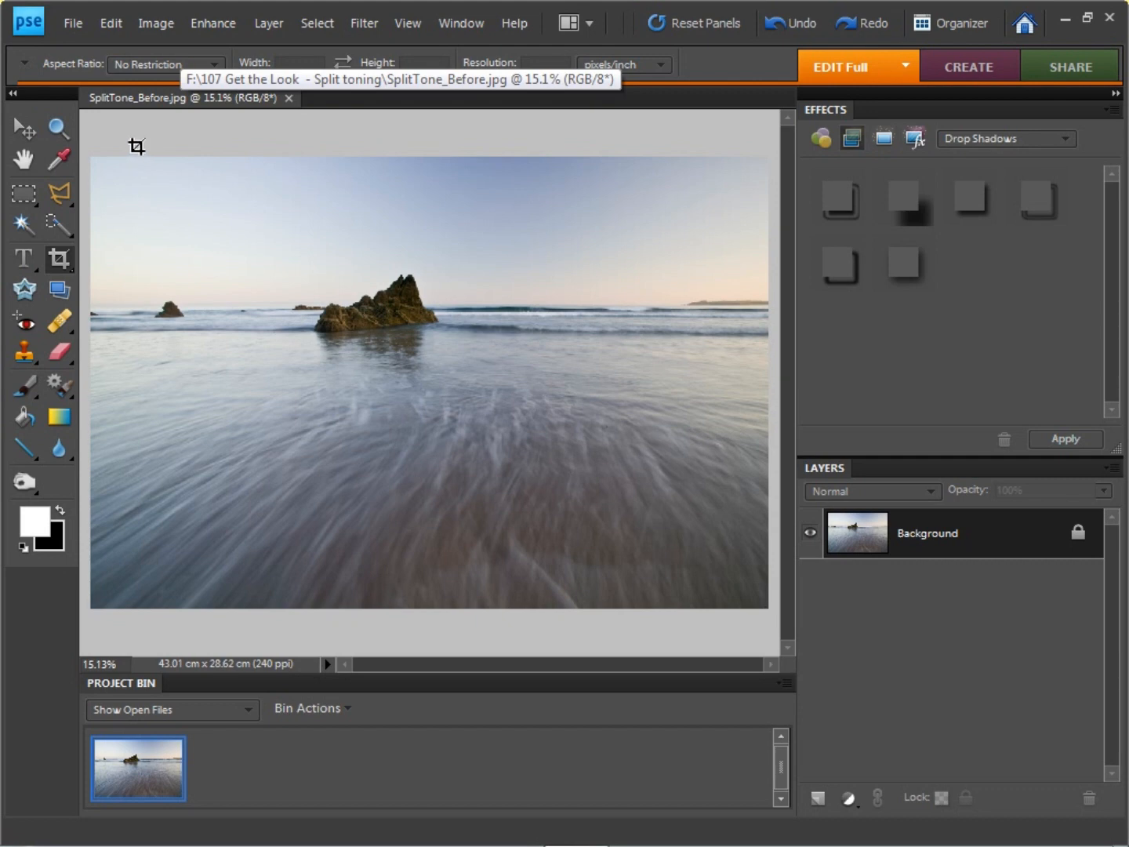
{"action": "left_click_drag", "start_coordinate": [125, 147], "coordinate": [581, 665]}
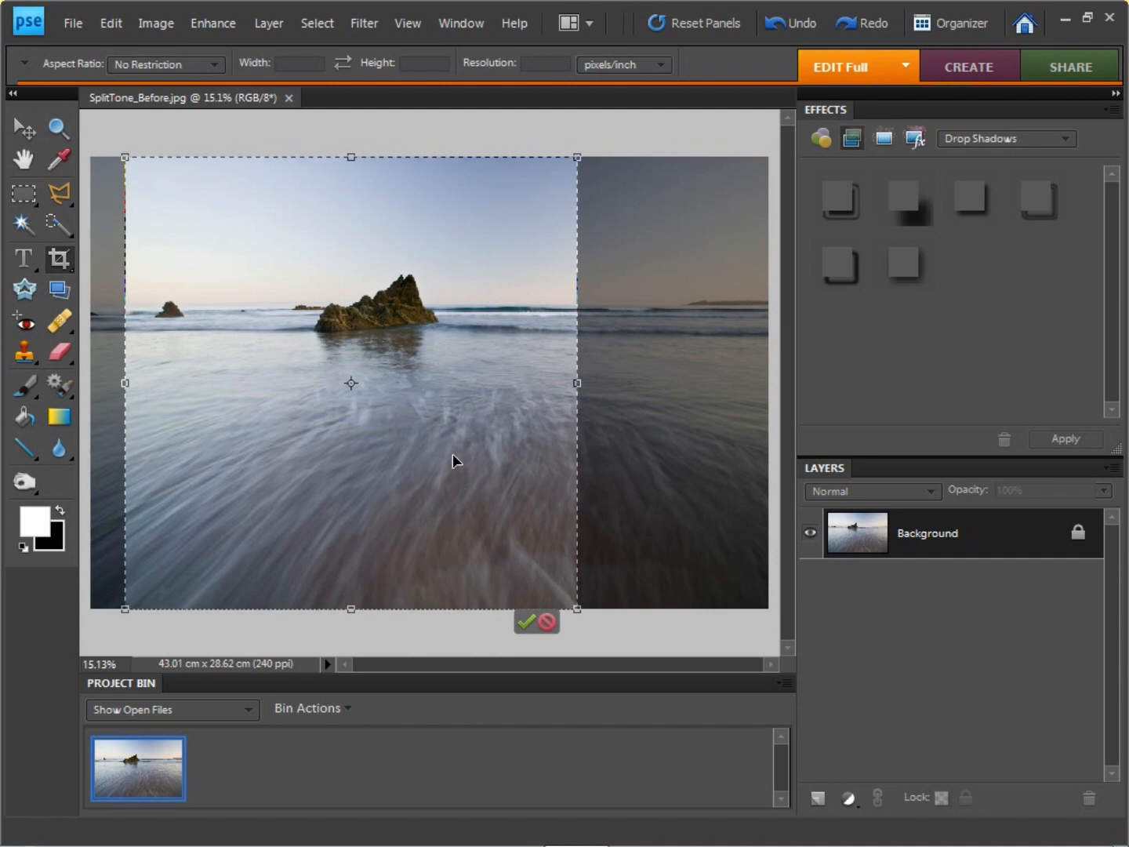
{"action": "left_click_drag", "start_coordinate": [451, 454], "coordinate": [446, 451]}
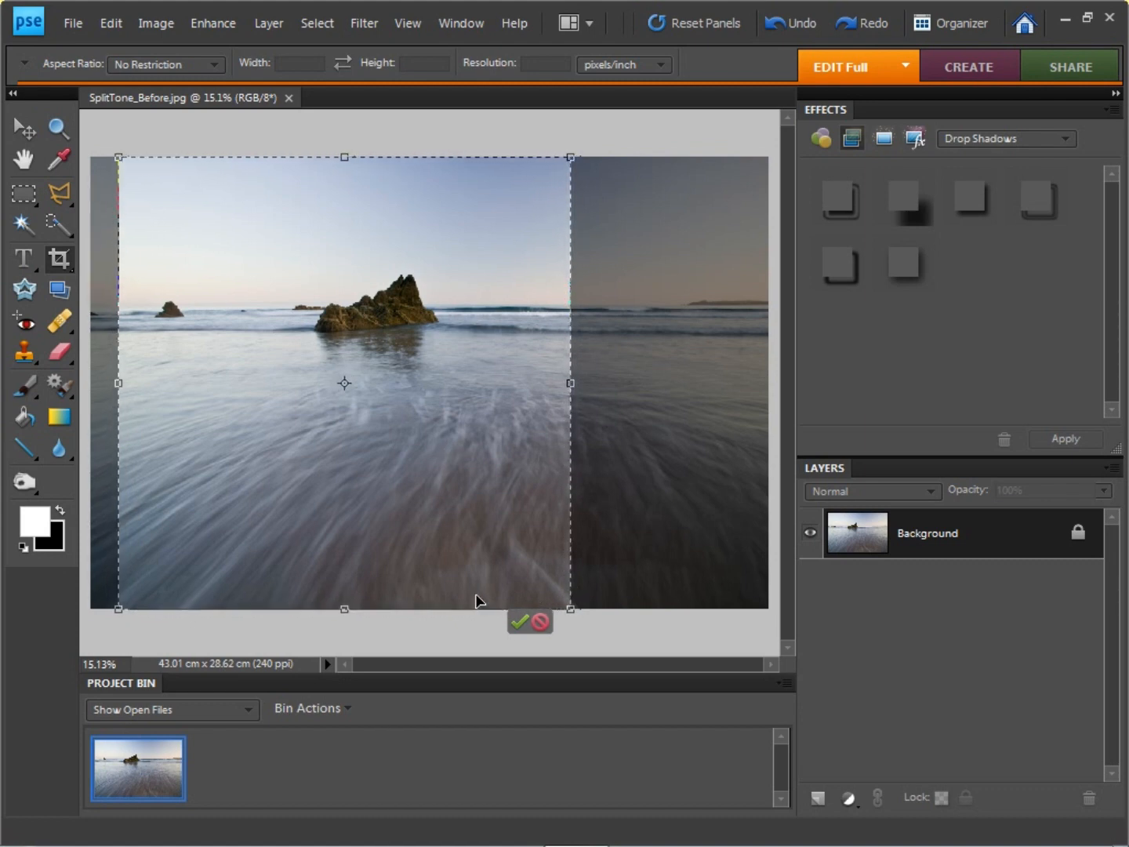
{"action": "left_click", "coordinate": [517, 628]}
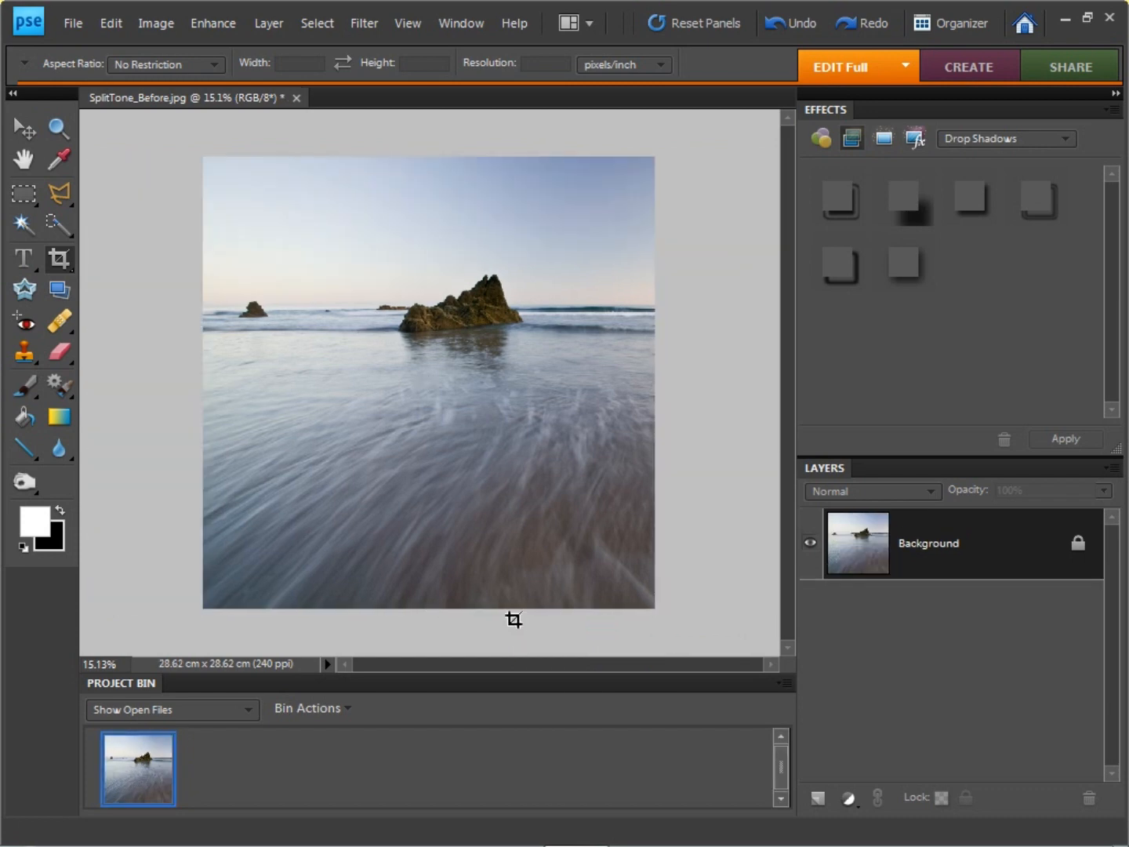
{"action": "key", "text": "ctrl+0"}
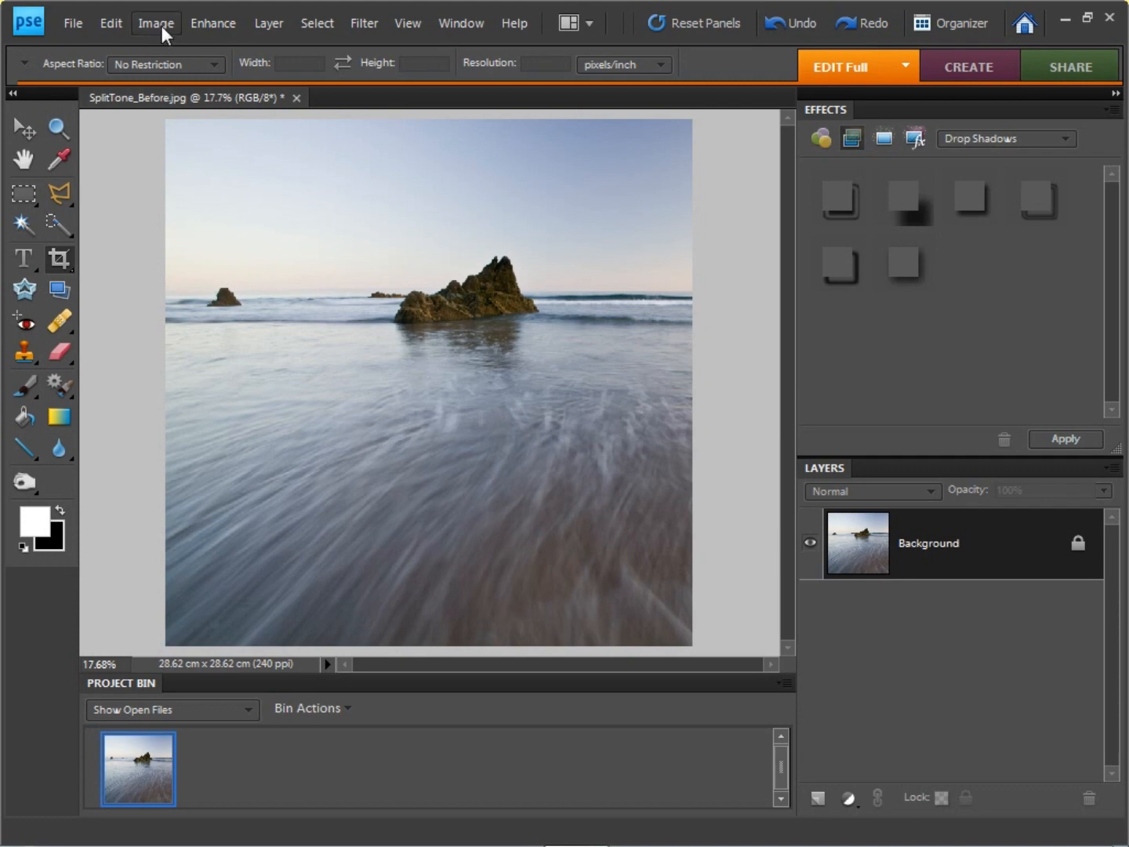
Step: Turn the cropped seascape black and white with the Remove Color adjustment
{"action": "left_click", "coordinate": [228, 20]}
{"action": "mouse_move", "coordinate": [268, 224]}
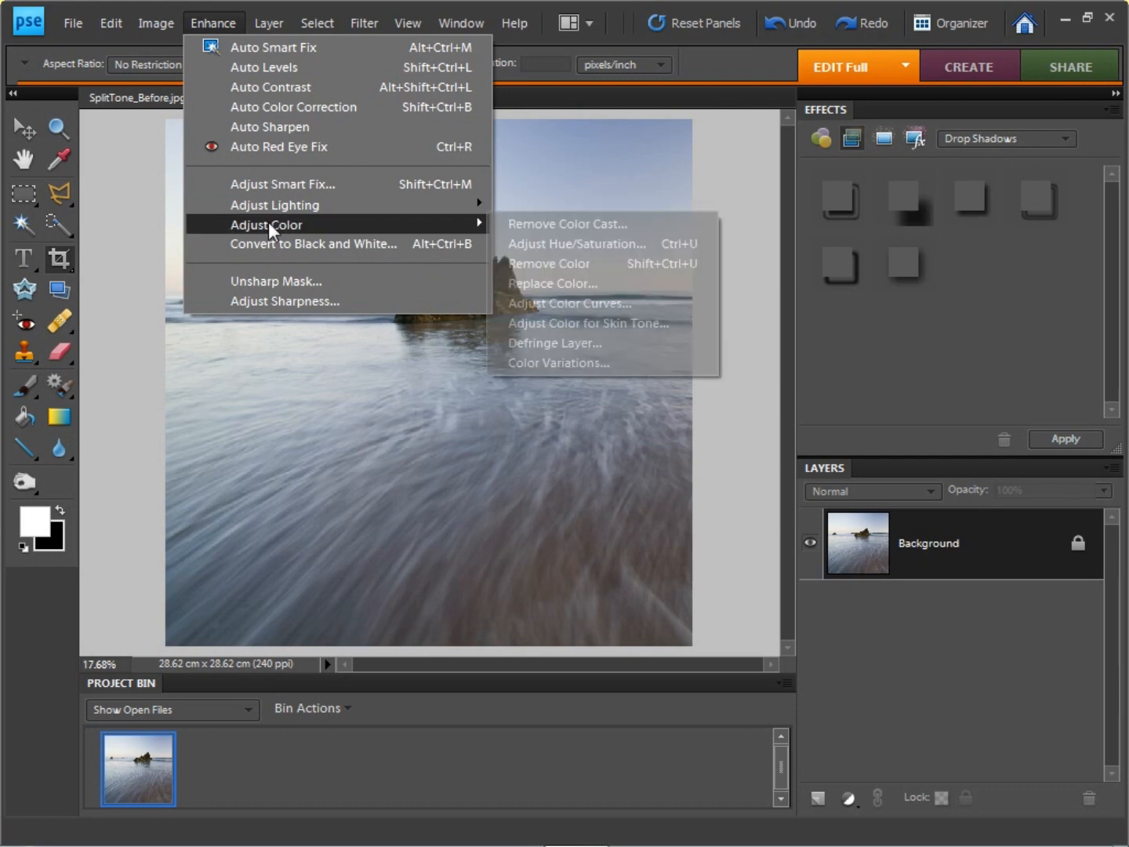
{"action": "left_click", "coordinate": [615, 265]}
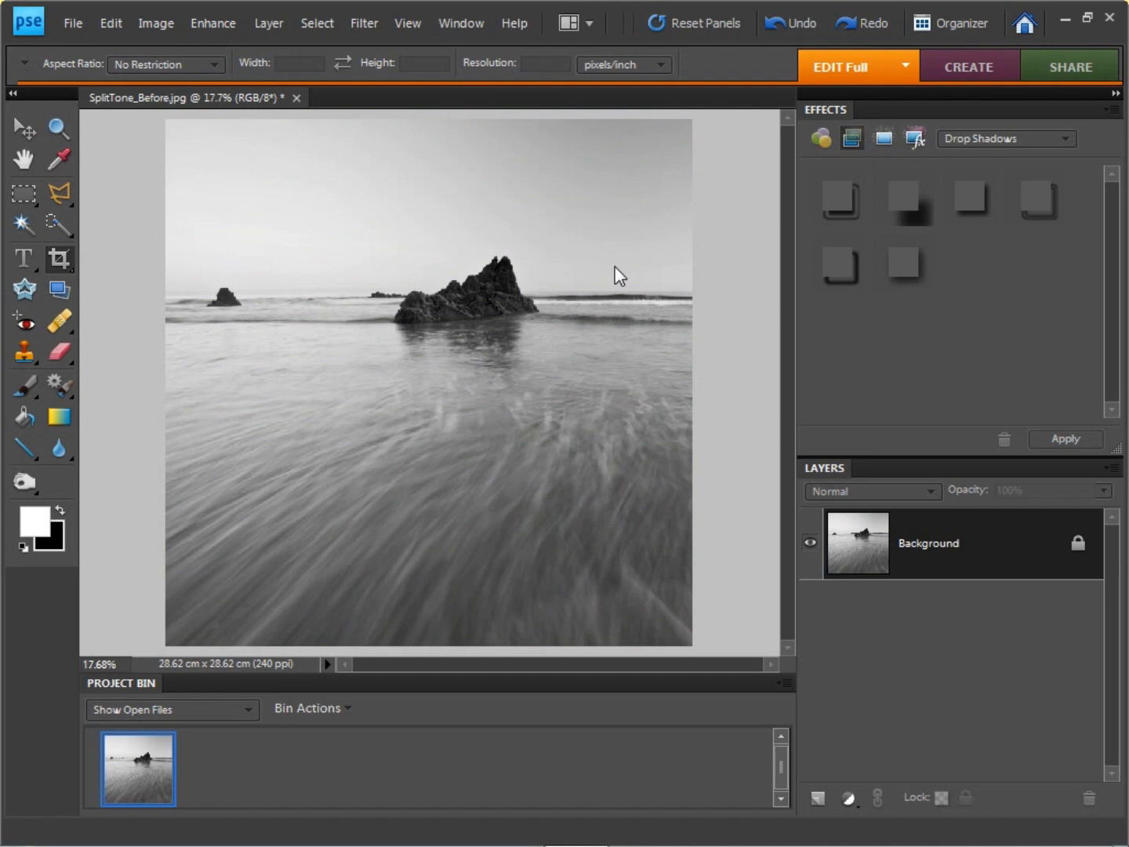
Step: Split-tone the image with Color Variations, increasing blue and decreasing red in the shadows and increasing blue and green in the highlights
{"action": "left_click", "coordinate": [217, 18]}
{"action": "mouse_move", "coordinate": [251, 224]}
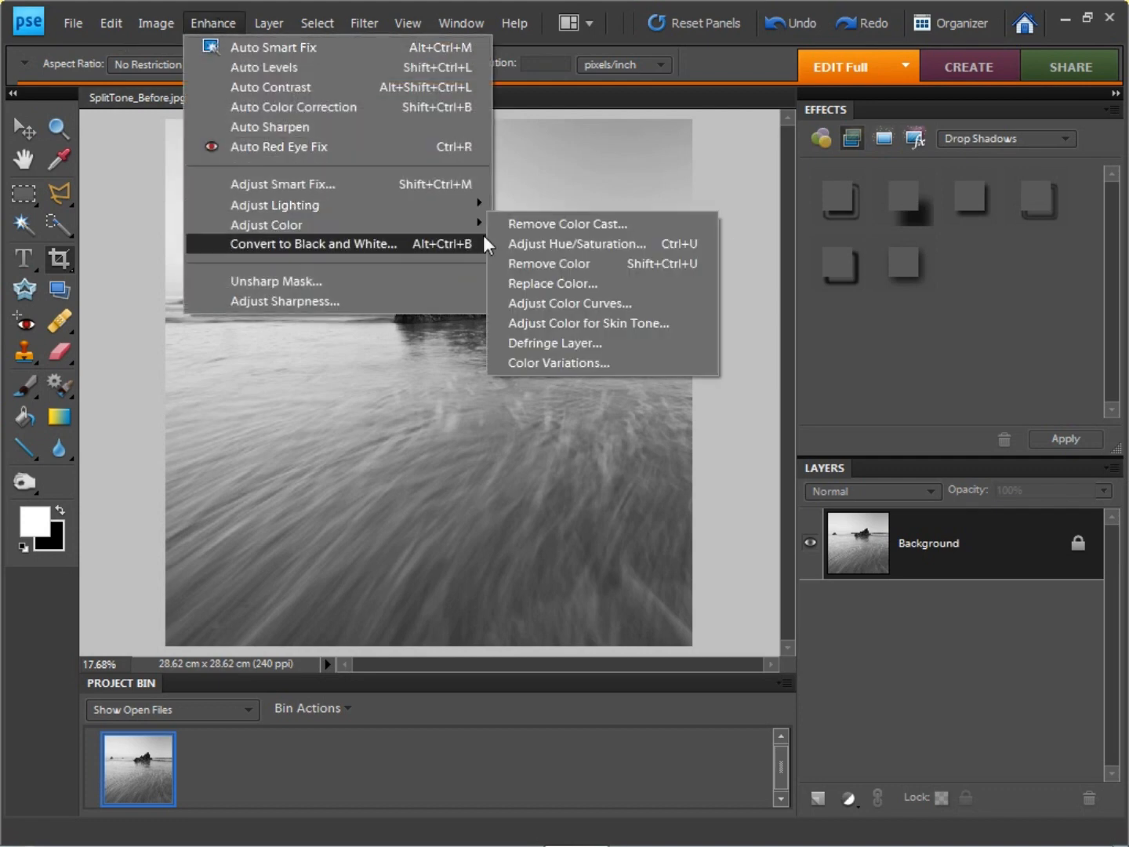
{"action": "left_click", "coordinate": [600, 360]}
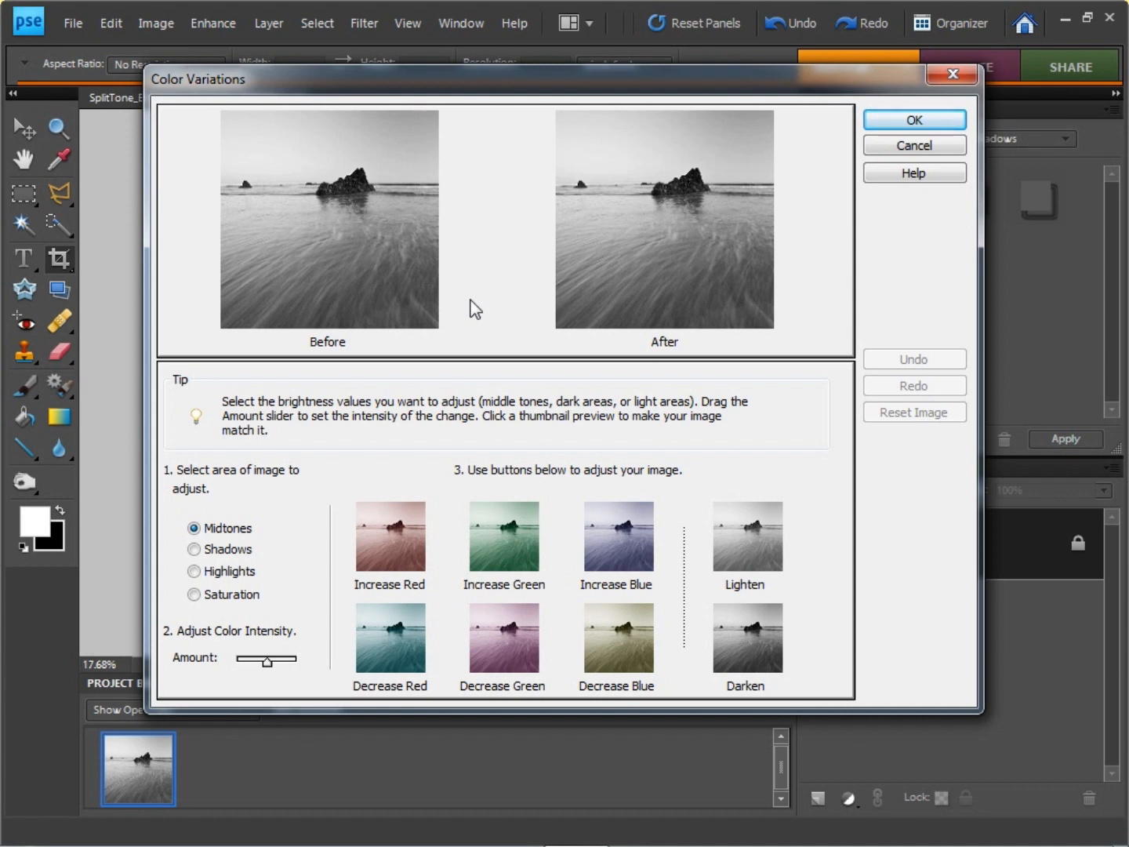
{"action": "left_click", "coordinate": [228, 552]}
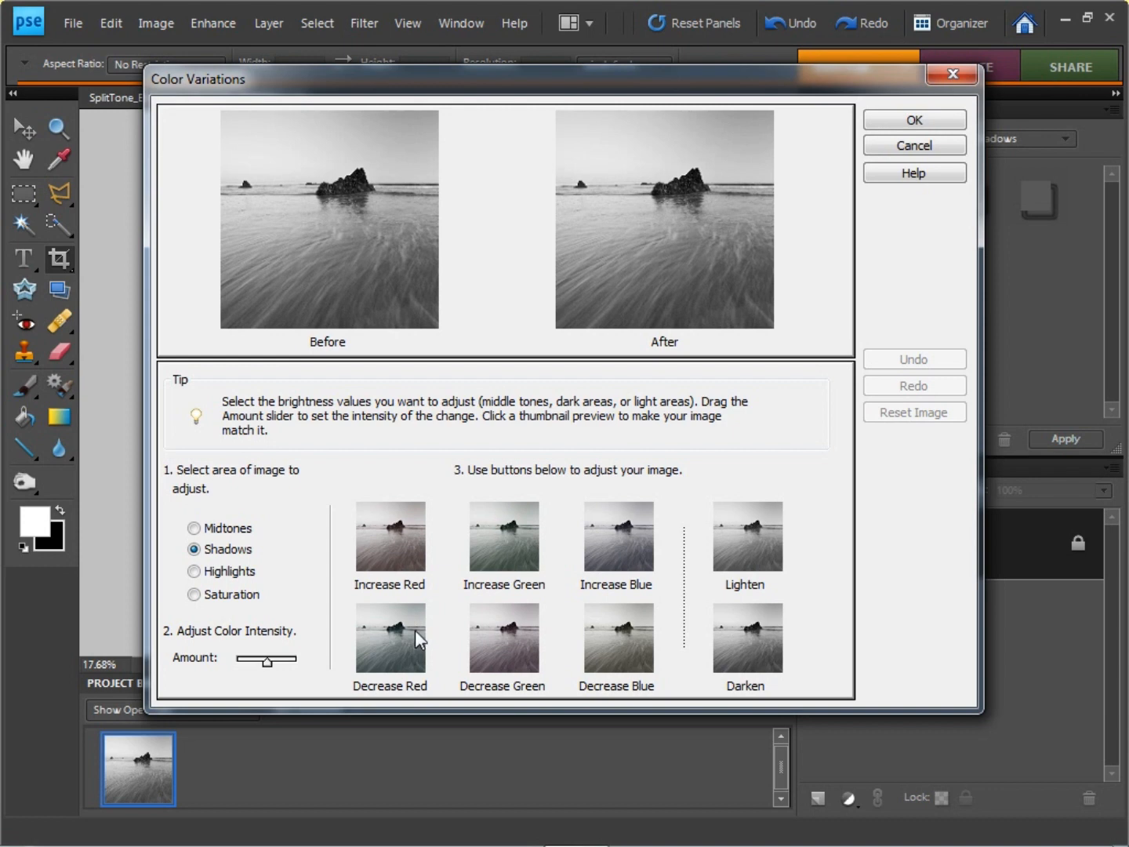
{"action": "left_click", "coordinate": [620, 563]}
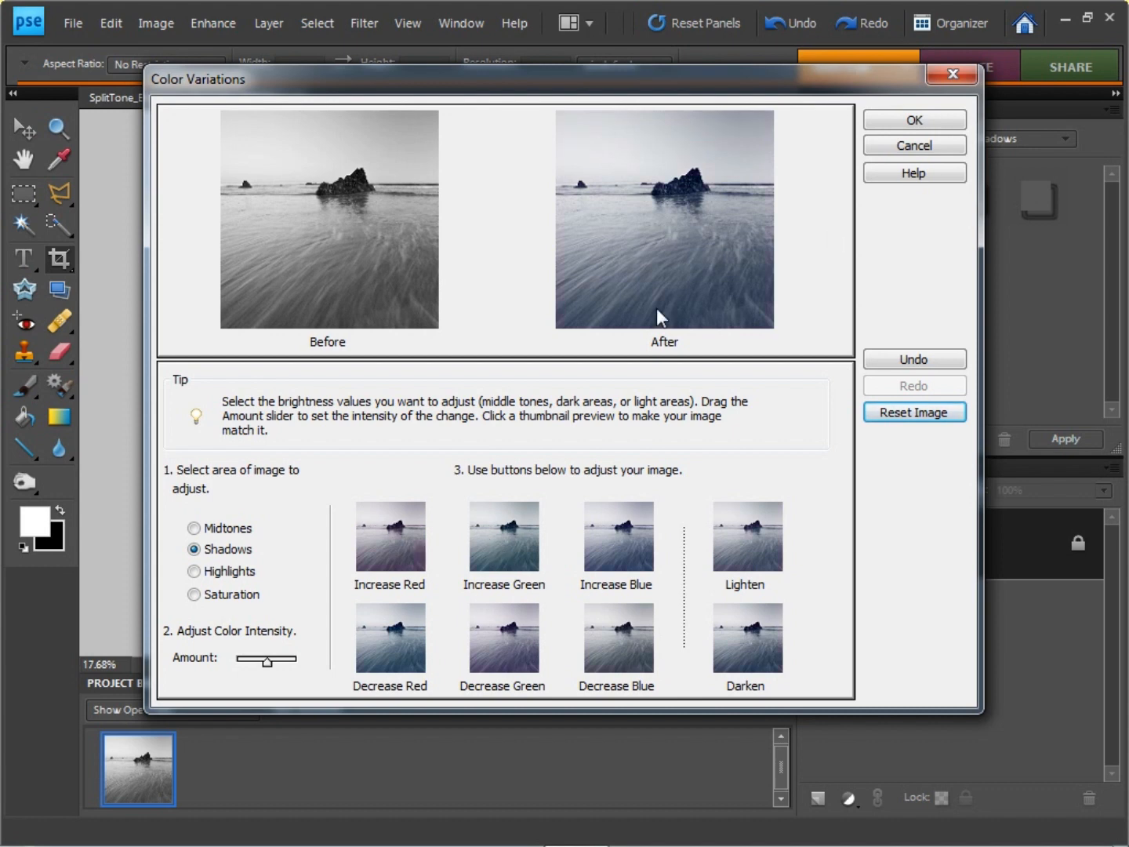
{"action": "left_click", "coordinate": [385, 646]}
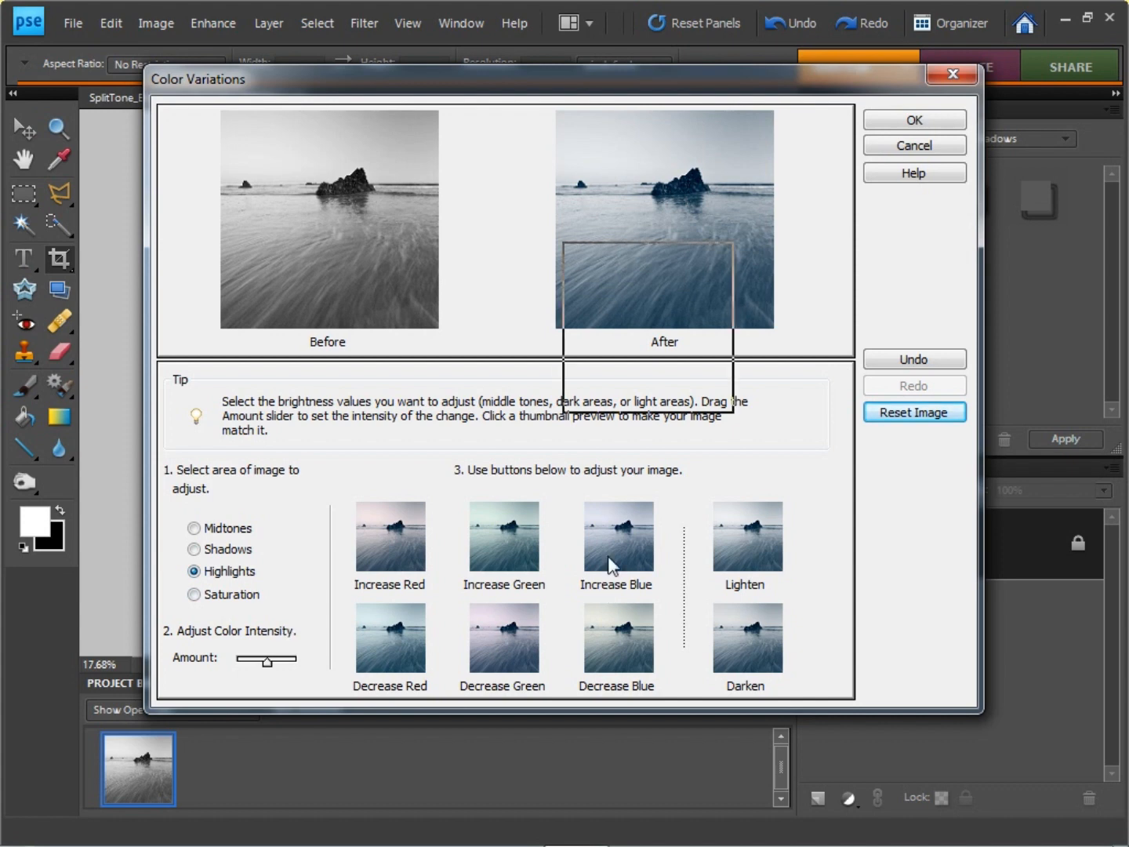
{"action": "left_click", "coordinate": [509, 539]}
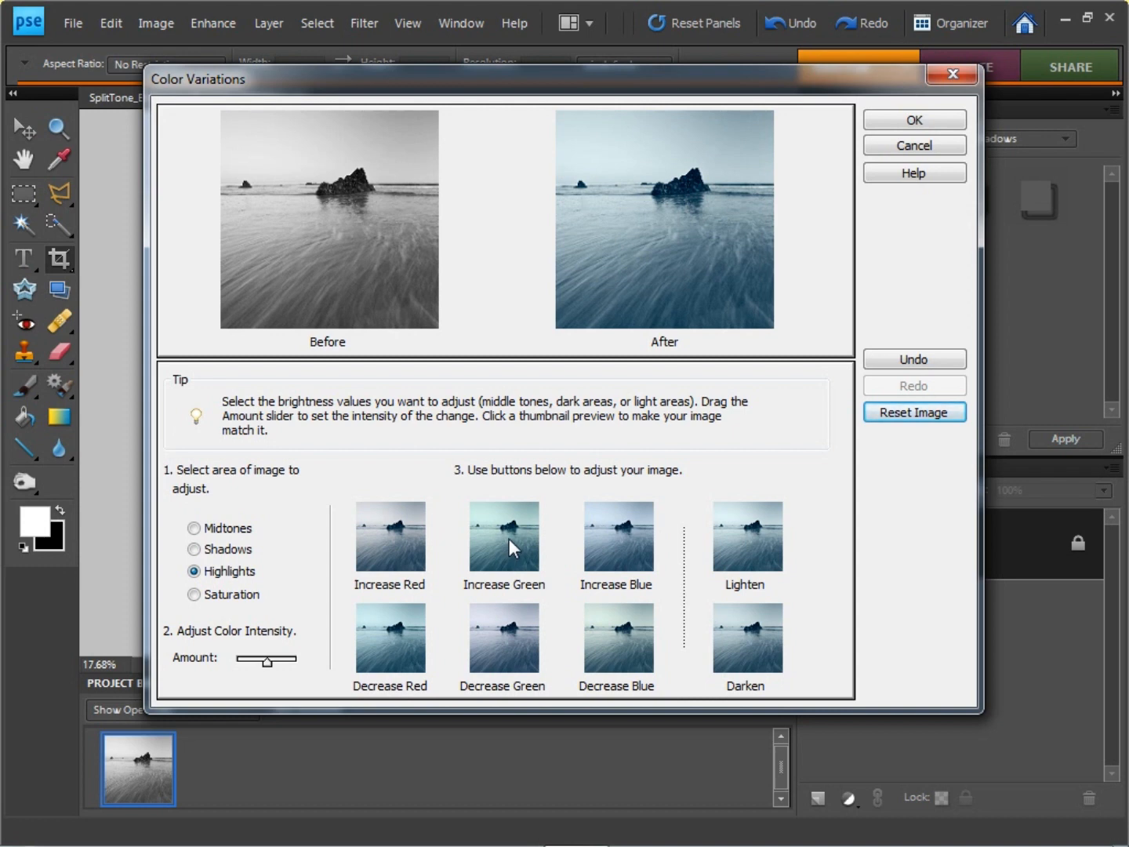
{"action": "left_click", "coordinate": [943, 124]}
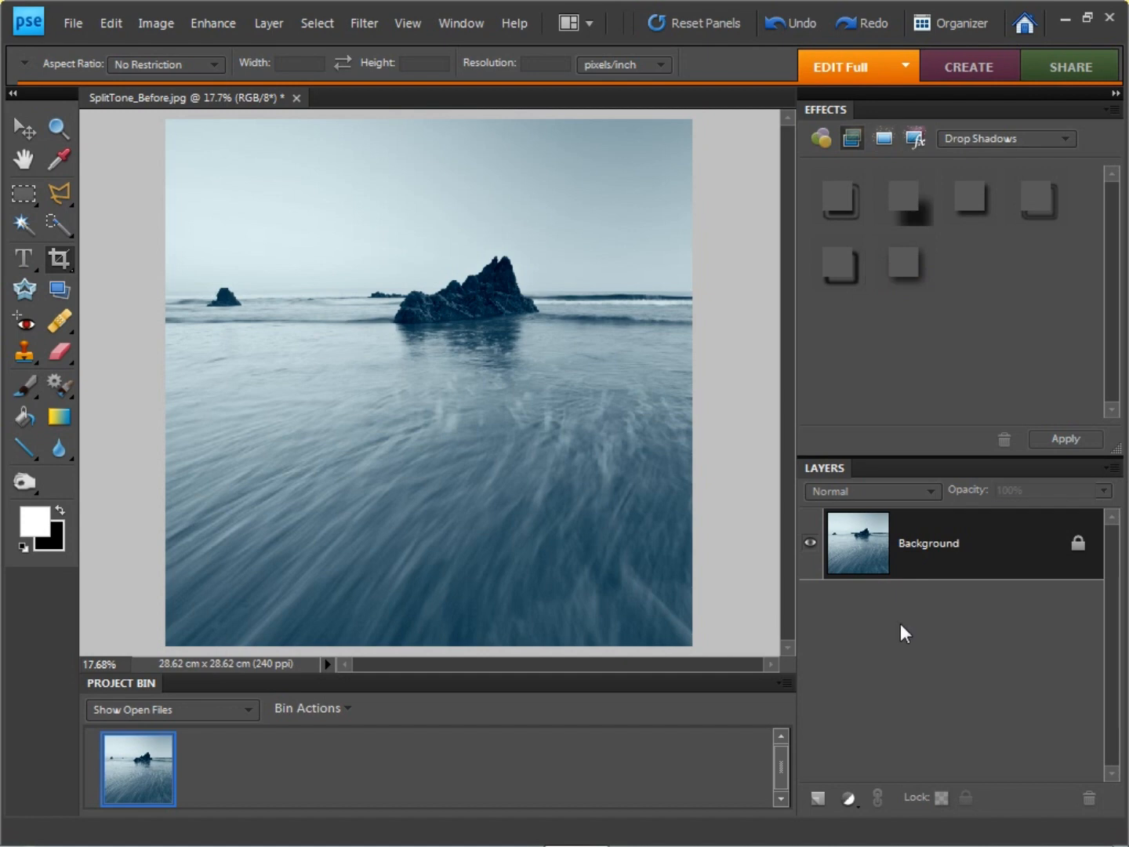
Step: Add a Levels adjustment layer with the black input level at 20 and the white input level at 240
{"action": "left_click", "coordinate": [849, 798]}
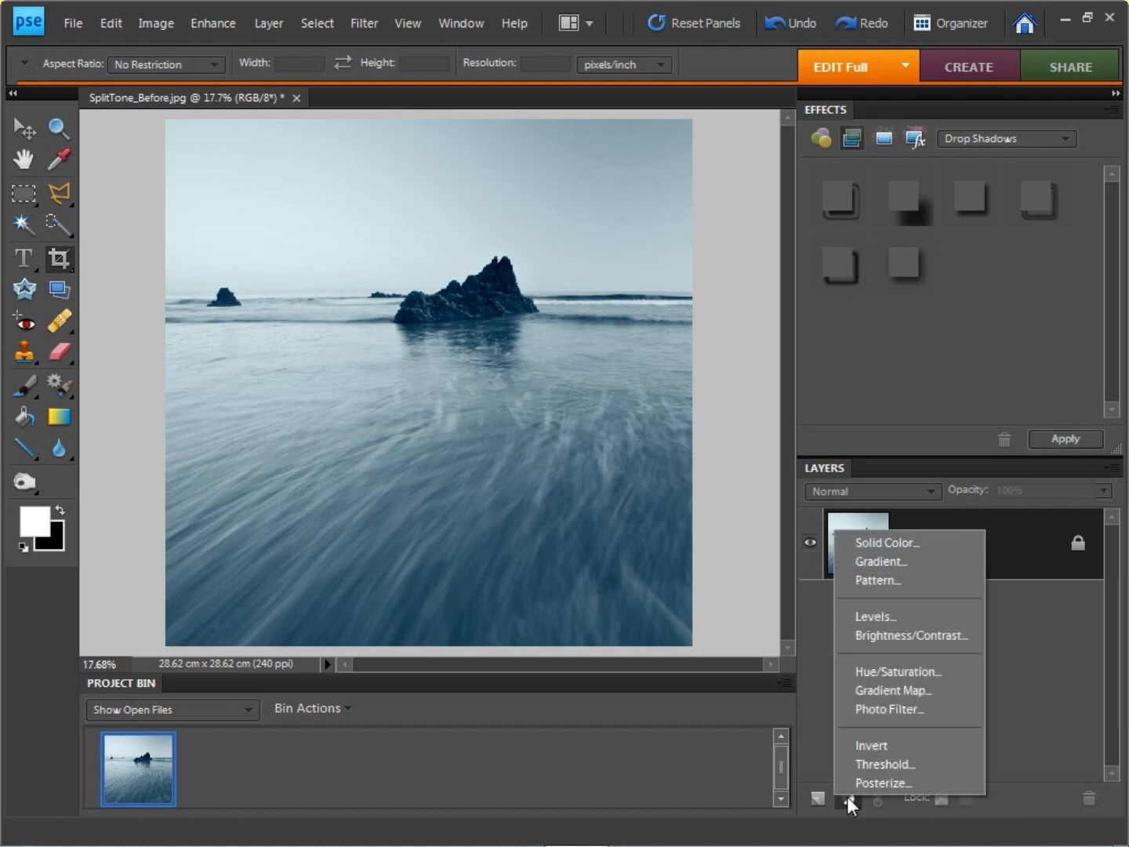
{"action": "left_click", "coordinate": [895, 615]}
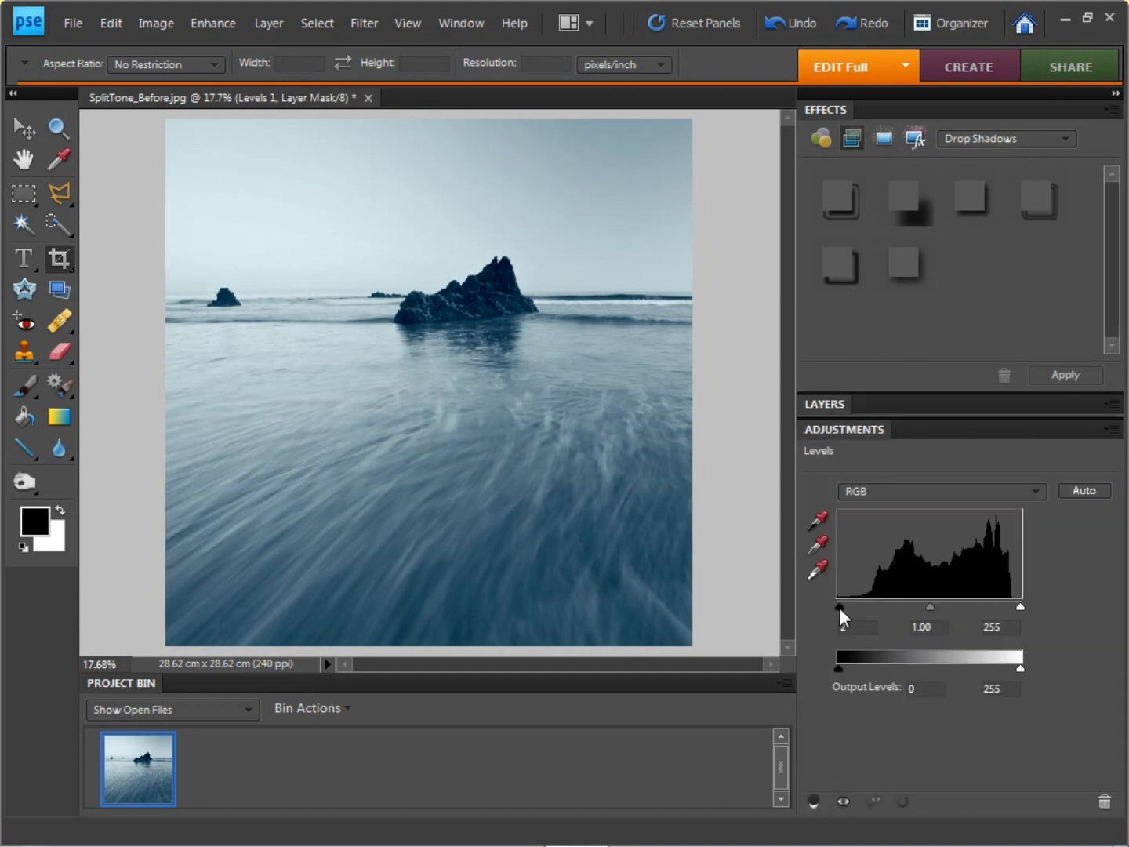
{"action": "left_click_drag", "start_coordinate": [839, 608], "coordinate": [850, 607]}
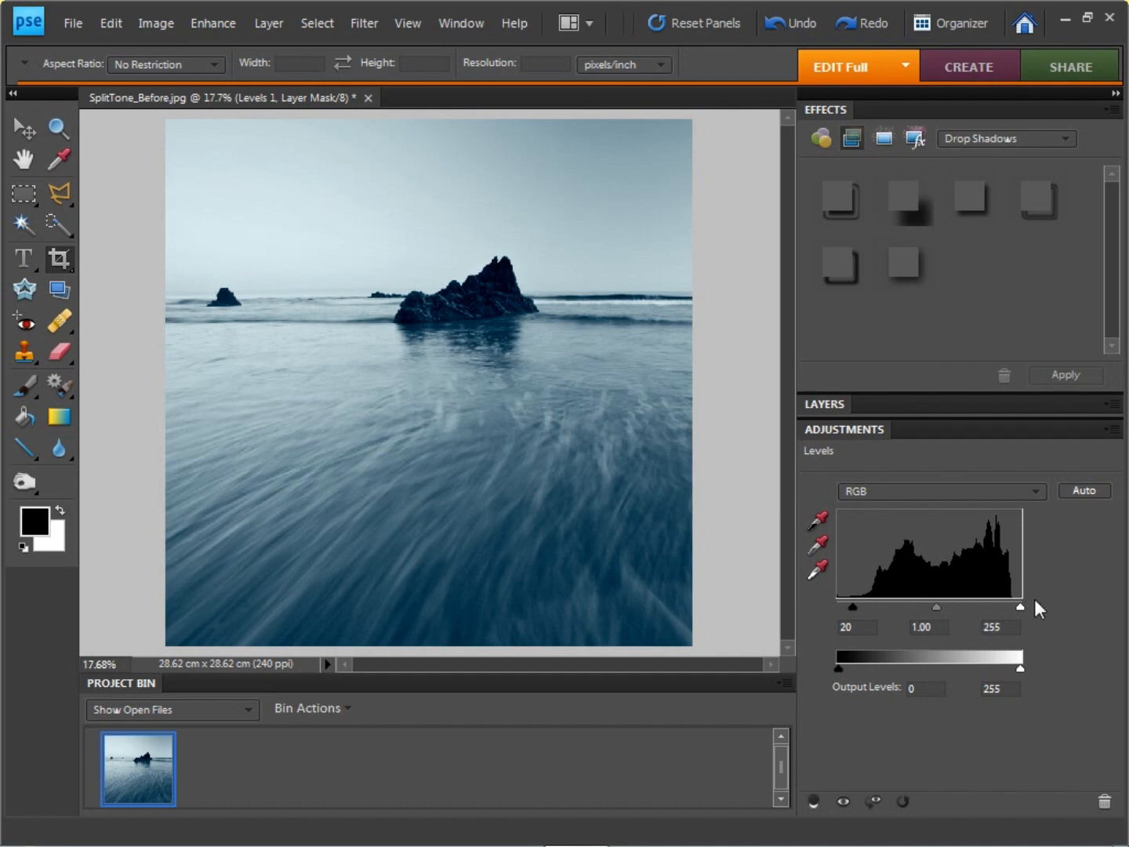
{"action": "left_click_drag", "start_coordinate": [1020, 608], "coordinate": [1019, 607]}
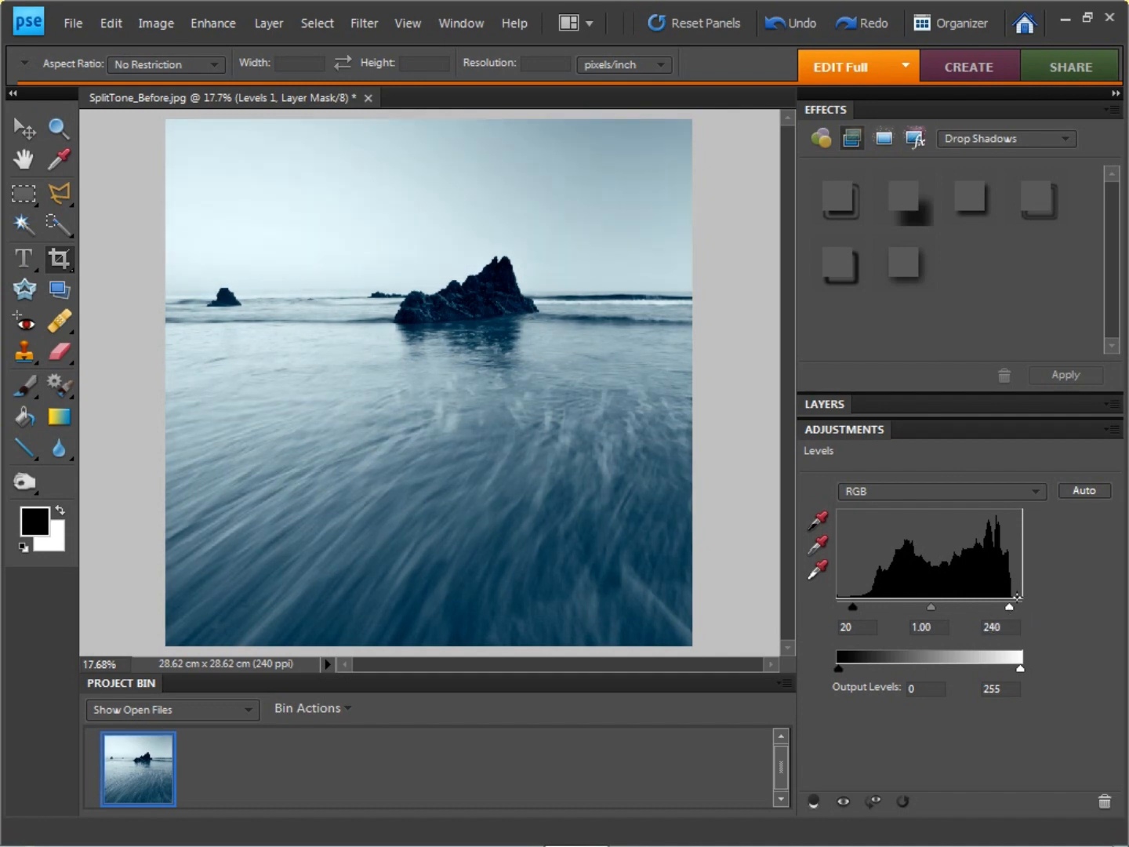
Step: Close the Effects panel and expand Layers and Adjustments so both are shown together
{"action": "left_click", "coordinate": [837, 405]}
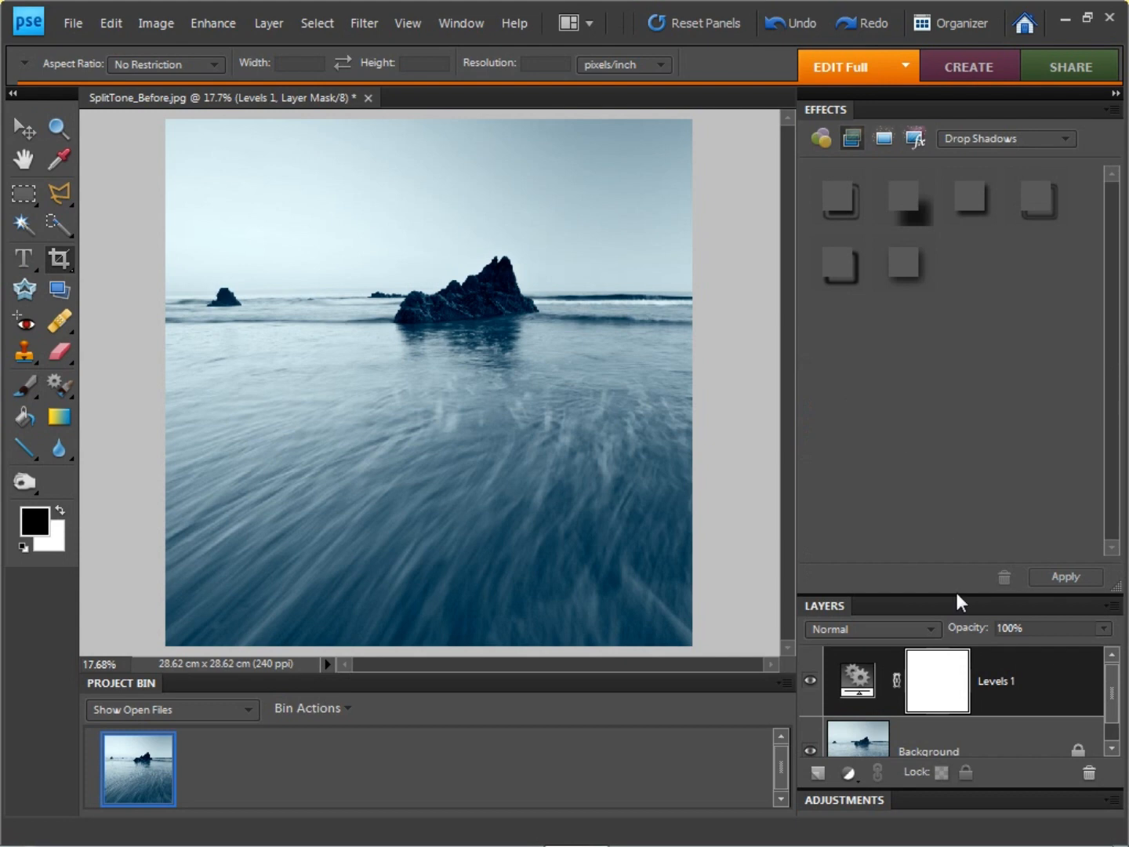
{"action": "left_click", "coordinate": [1115, 109]}
{"action": "left_click", "coordinate": [1032, 367]}
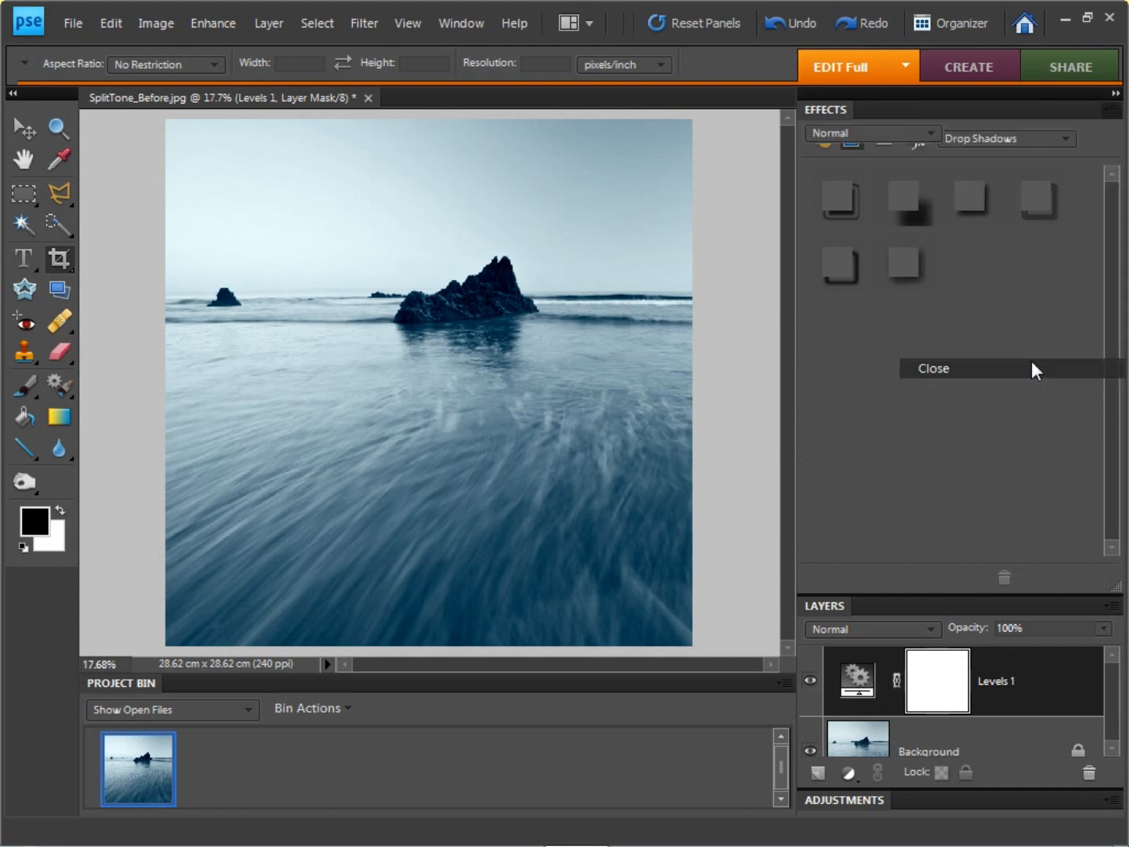
{"action": "left_click", "coordinate": [855, 801]}
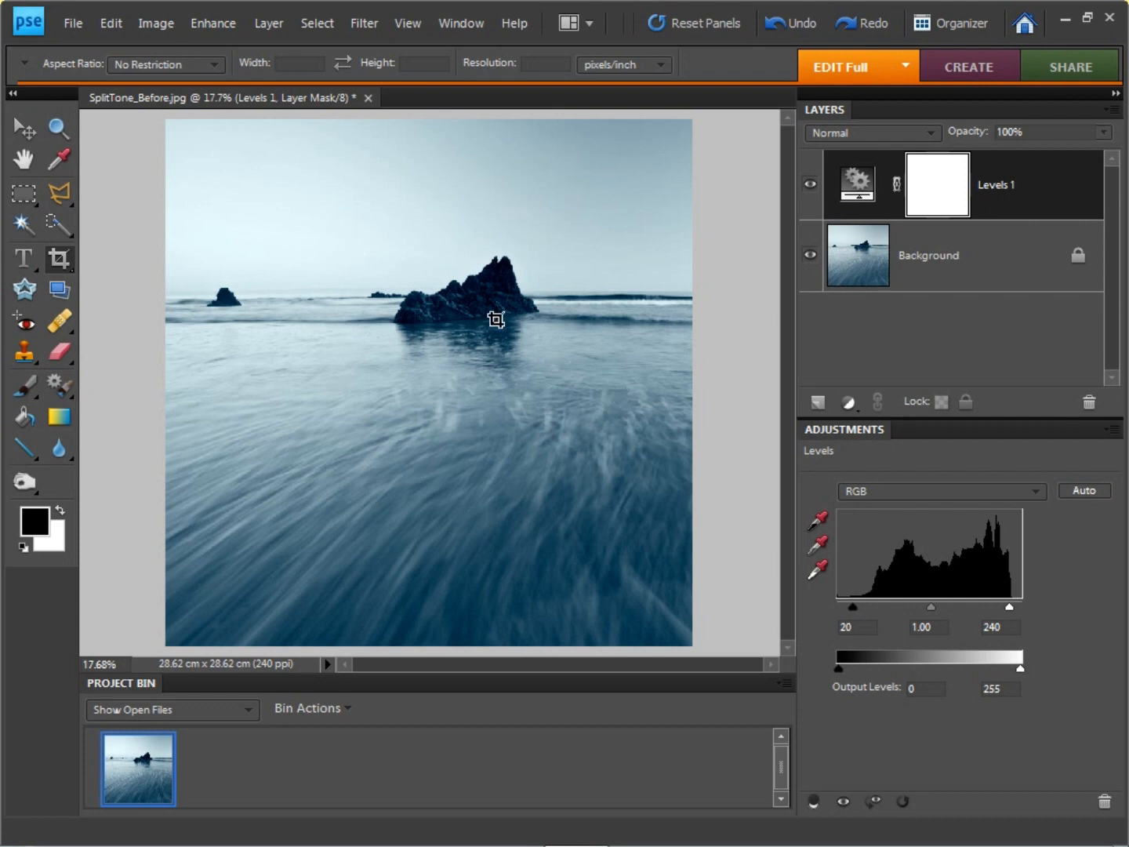
Step: Paint the Levels mask over the main rock with a black 100 px brush at 20% opacity, and compare with the mask disabled
{"action": "key", "text": "ctrl+equal"}
{"action": "key", "text": "ctrl+equal"}
{"action": "key", "text": "ctrl+equal"}
{"action": "key", "text": "ctrl+equal"}
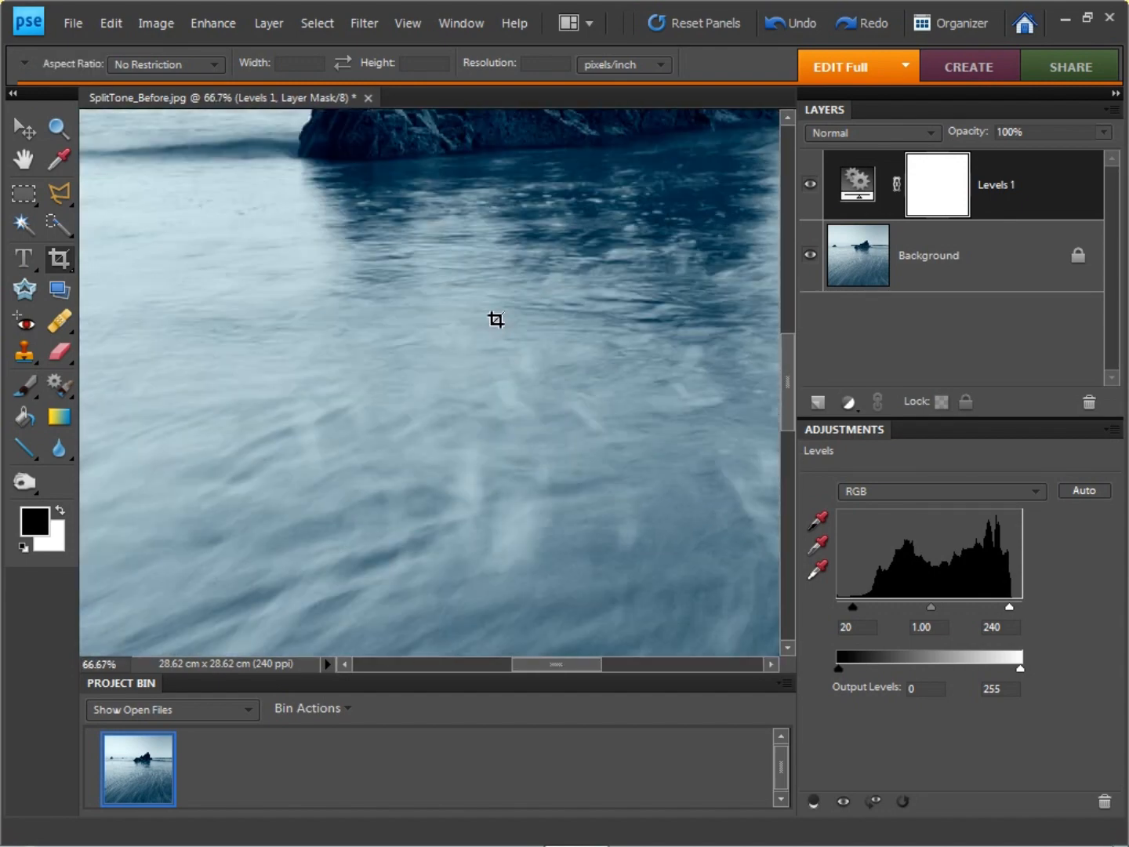
{"action": "left_click_drag", "start_coordinate": [580, 216], "coordinate": [352, 446]}
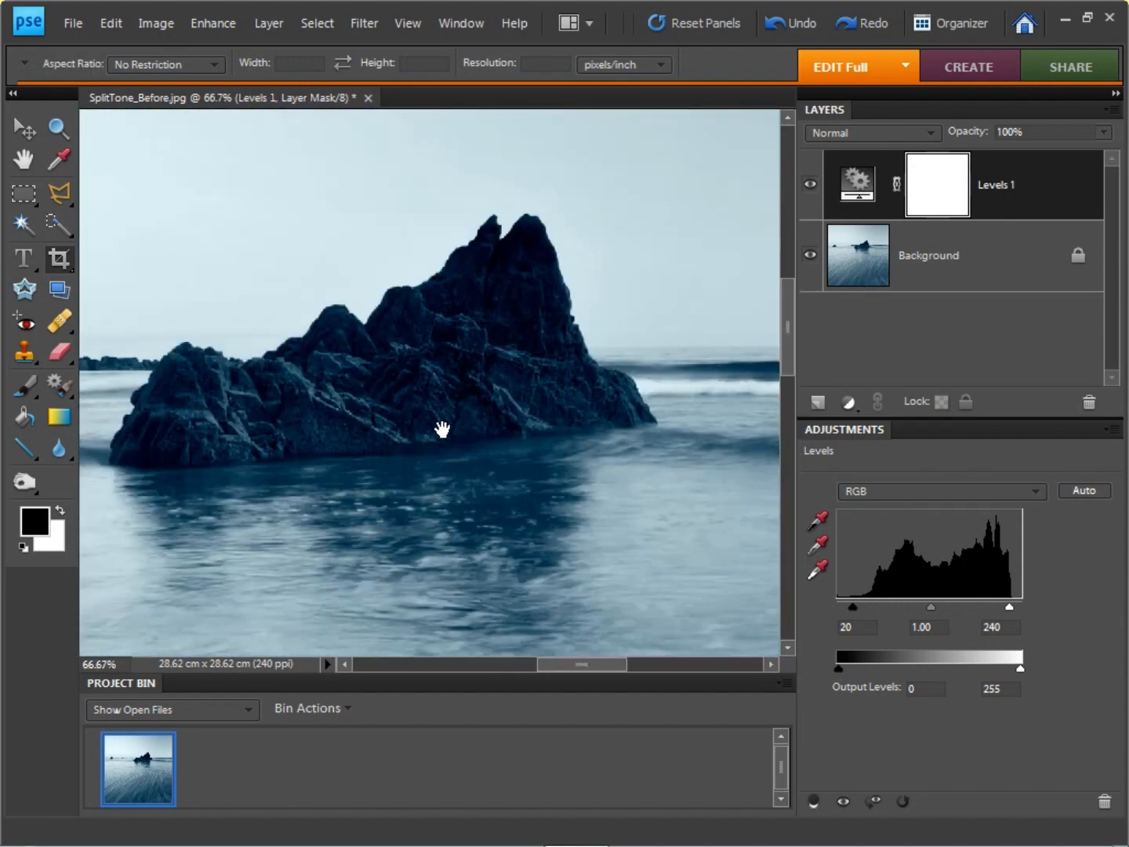
{"action": "left_click_drag", "start_coordinate": [439, 423], "coordinate": [544, 366]}
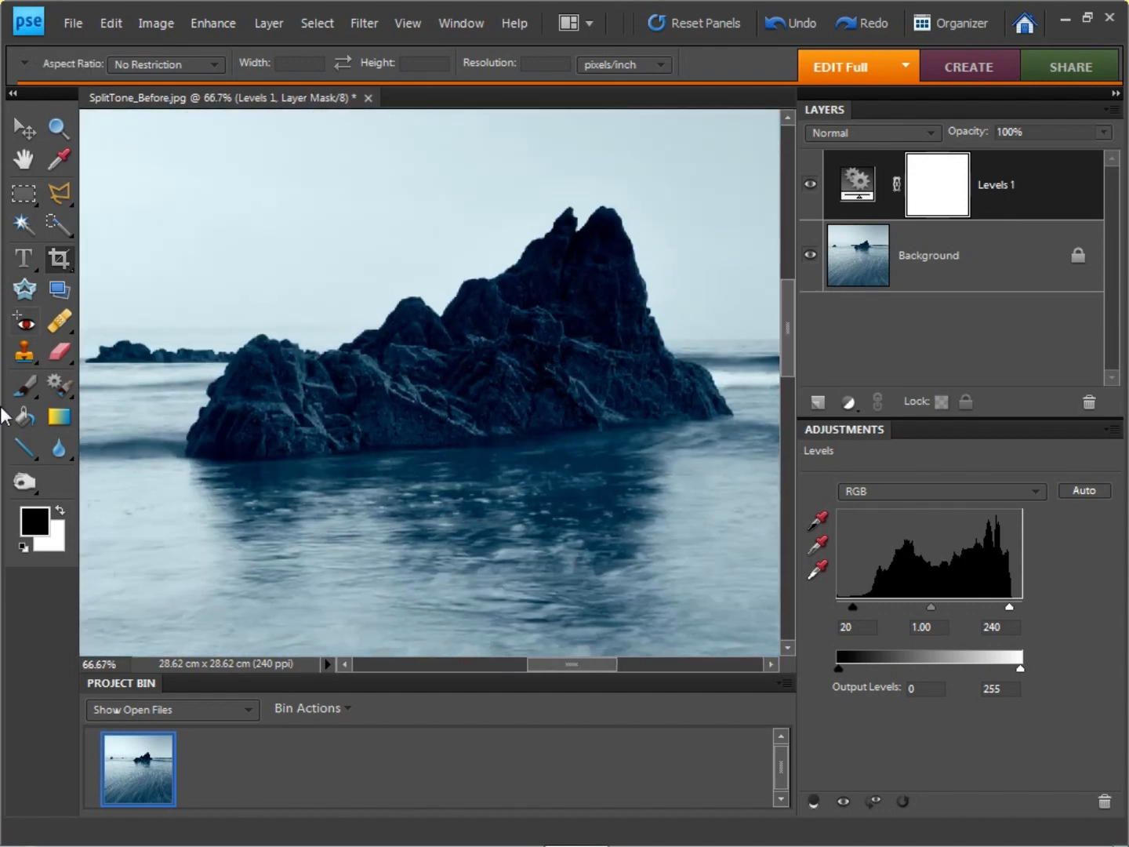
{"action": "left_click", "coordinate": [29, 392]}
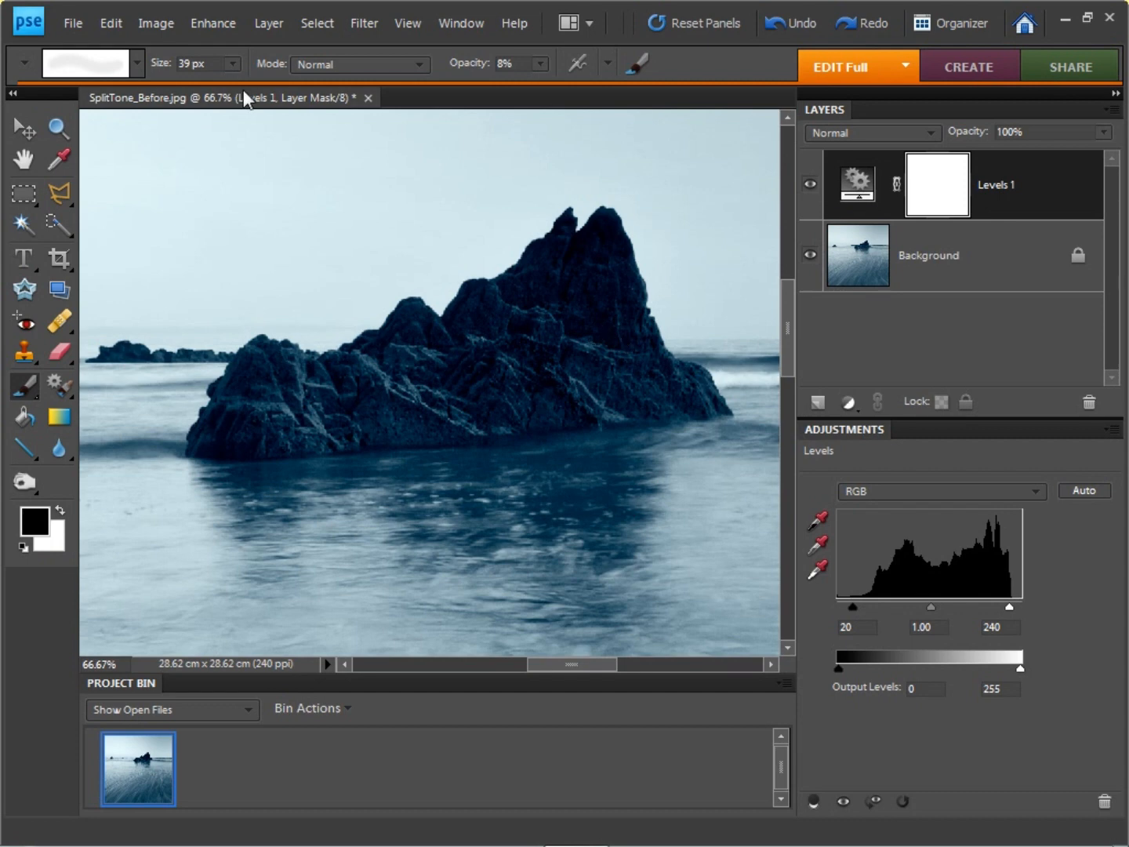
{"action": "left_click", "coordinate": [232, 64]}
{"action": "left_click_drag", "start_coordinate": [238, 92], "coordinate": [287, 89]}
{"action": "left_click_drag", "start_coordinate": [470, 68], "coordinate": [484, 69]}
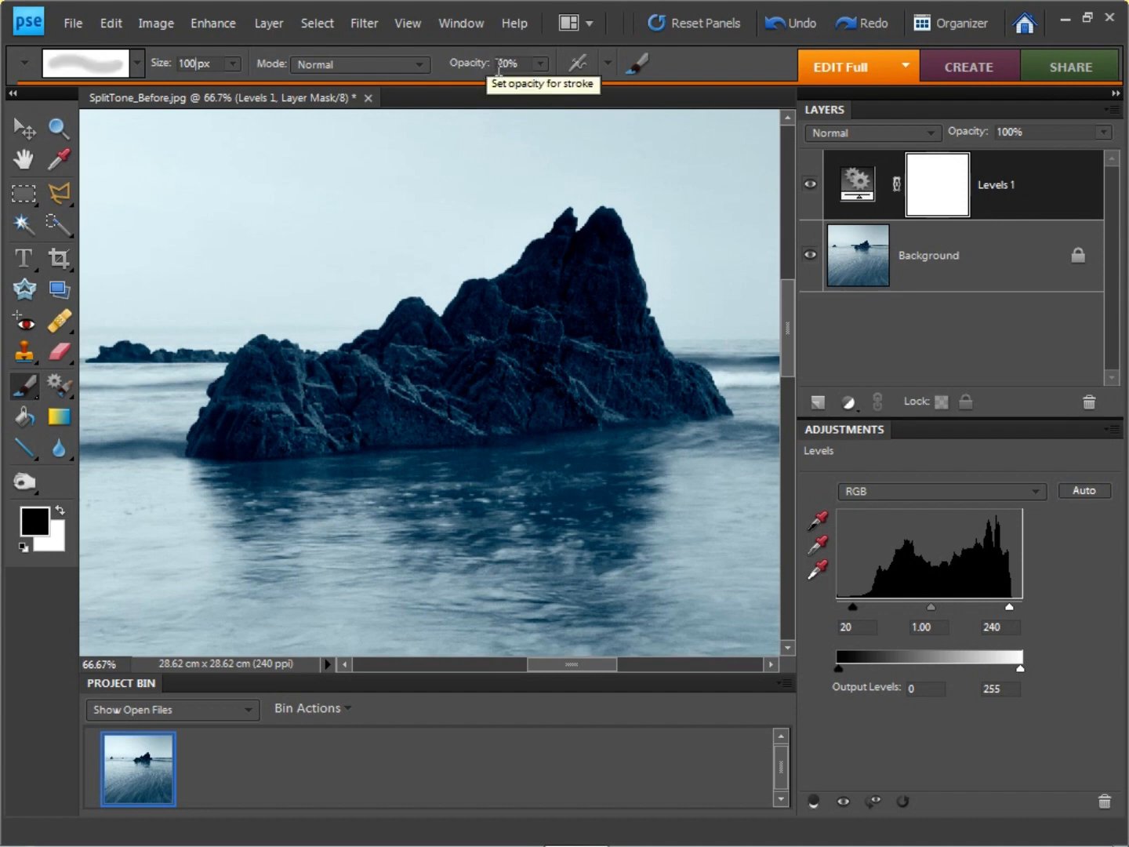
{"action": "mouse_move", "coordinate": [594, 258]}
{"action": "left_mouse_down"}
{"action": "mouse_move", "coordinate": [491, 328]}
{"action": "mouse_move", "coordinate": [559, 287]}
{"action": "mouse_move", "coordinate": [554, 356]}
{"action": "mouse_move", "coordinate": [266, 400]}
{"action": "mouse_move", "coordinate": [277, 399]}
{"action": "mouse_move", "coordinate": [229, 433]}
{"action": "mouse_move", "coordinate": [236, 412]}
{"action": "mouse_move", "coordinate": [251, 426]}
{"action": "mouse_move", "coordinate": [231, 450]}
{"action": "mouse_move", "coordinate": [257, 437]}
{"action": "mouse_move", "coordinate": [244, 429]}
{"action": "mouse_move", "coordinate": [235, 450]}
{"action": "mouse_move", "coordinate": [392, 380]}
{"action": "mouse_move", "coordinate": [595, 327]}
{"action": "mouse_move", "coordinate": [603, 250]}
{"action": "mouse_move", "coordinate": [629, 312]}
{"action": "mouse_move", "coordinate": [600, 252]}
{"action": "mouse_move", "coordinate": [576, 285]}
{"action": "mouse_move", "coordinate": [564, 269]}
{"action": "mouse_move", "coordinate": [589, 328]}
{"action": "mouse_move", "coordinate": [604, 319]}
{"action": "mouse_move", "coordinate": [625, 358]}
{"action": "mouse_move", "coordinate": [589, 258]}
{"action": "mouse_move", "coordinate": [608, 234]}
{"action": "mouse_move", "coordinate": [566, 251]}
{"action": "mouse_move", "coordinate": [569, 226]}
{"action": "mouse_move", "coordinate": [586, 305]}
{"action": "mouse_move", "coordinate": [601, 334]}
{"action": "mouse_move", "coordinate": [615, 295]}
{"action": "mouse_move", "coordinate": [632, 349]}
{"action": "mouse_move", "coordinate": [602, 236]}
{"action": "mouse_move", "coordinate": [621, 301]}
{"action": "mouse_move", "coordinate": [610, 257]}
{"action": "mouse_move", "coordinate": [618, 300]}
{"action": "mouse_move", "coordinate": [537, 291]}
{"action": "mouse_move", "coordinate": [494, 321]}
{"action": "left_mouse_up"}
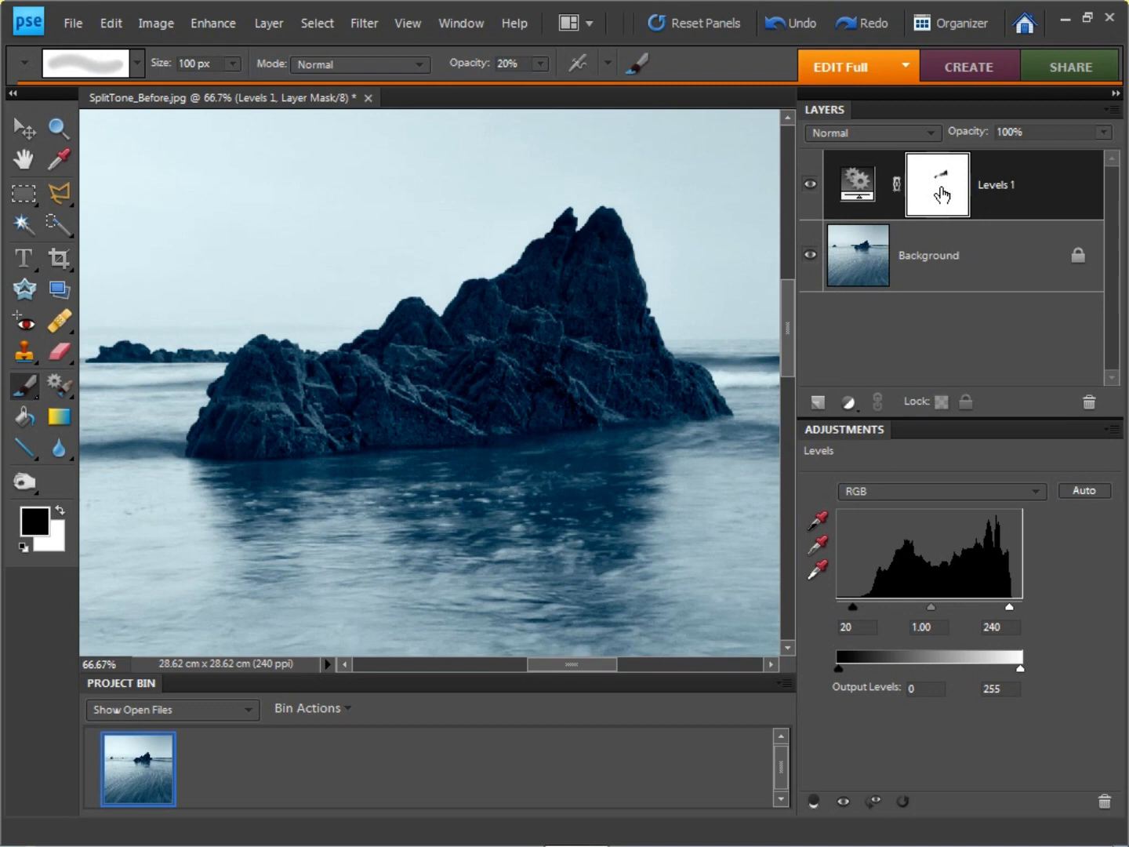
{"action": "left_click", "coordinate": [942, 195], "text": "shift"}
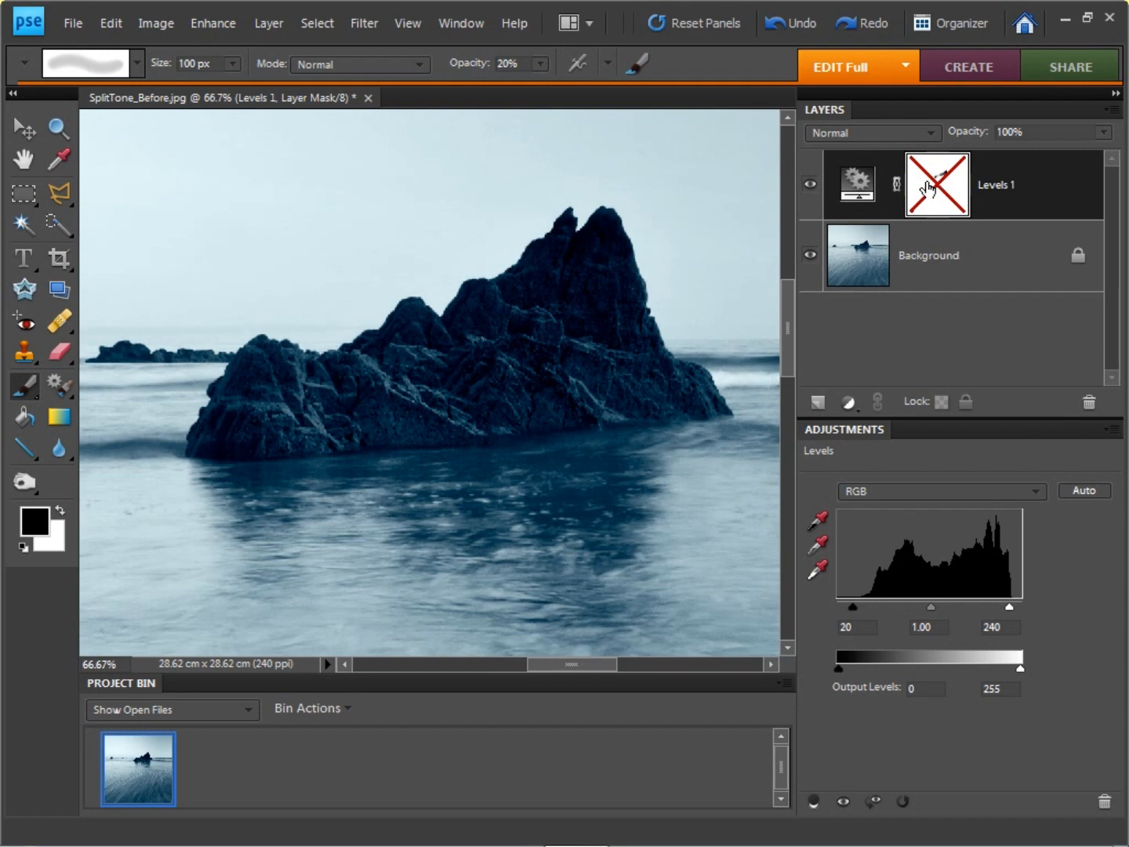
{"action": "left_click", "coordinate": [928, 188], "text": "shift"}
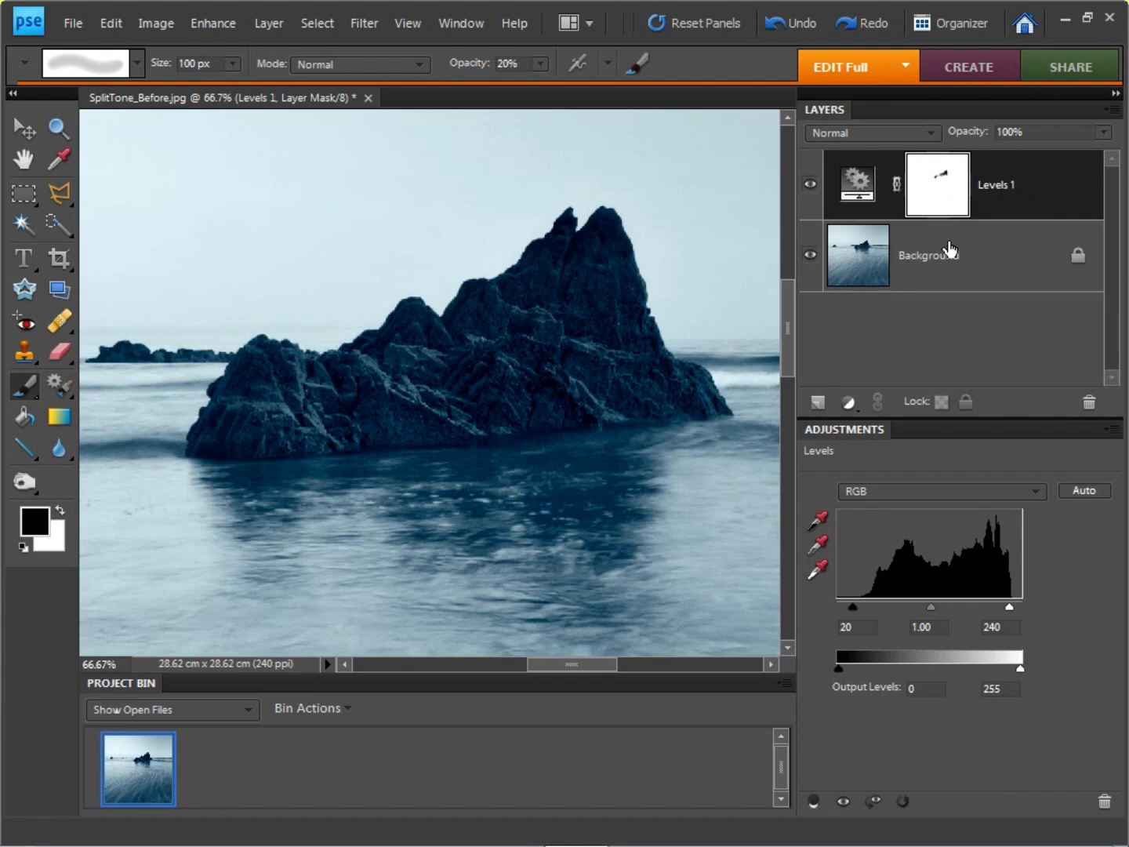
Step: Flatten the Levels adjustment and the background into a single layer
{"action": "left_click", "coordinate": [1117, 113]}
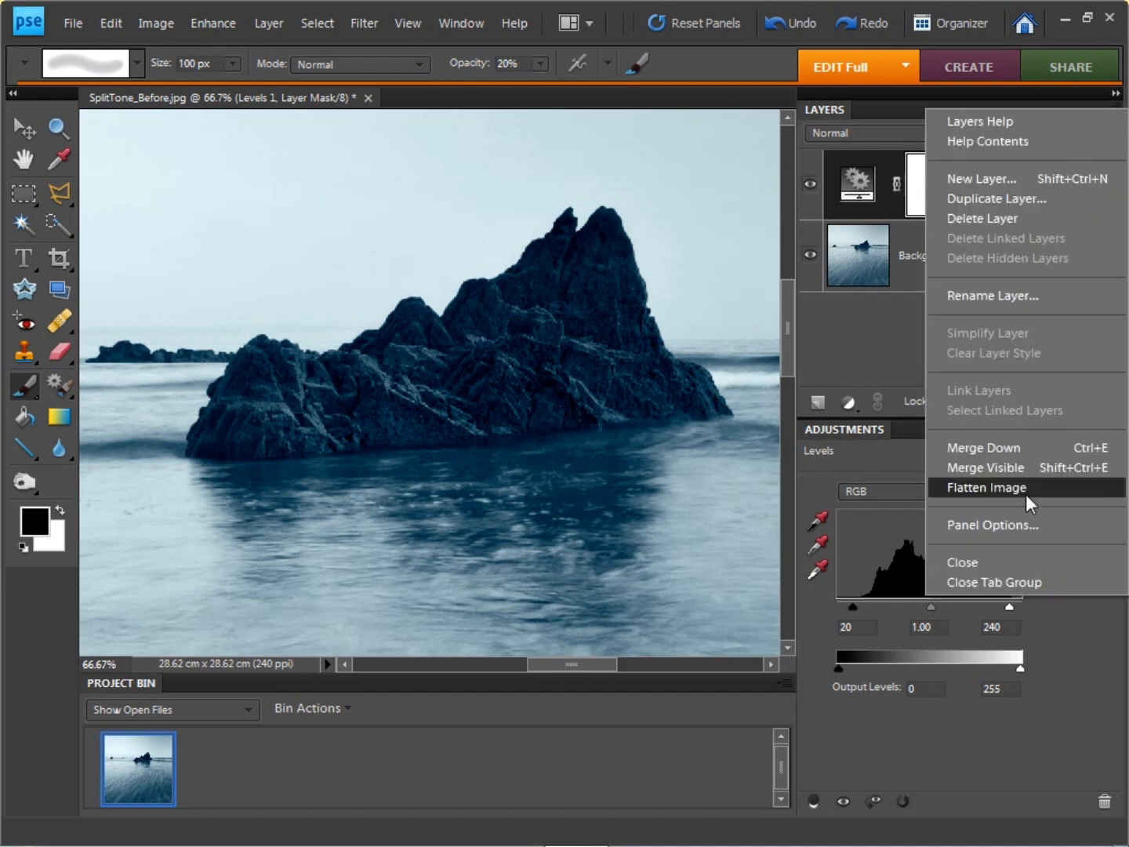
{"action": "left_click", "coordinate": [1023, 491]}
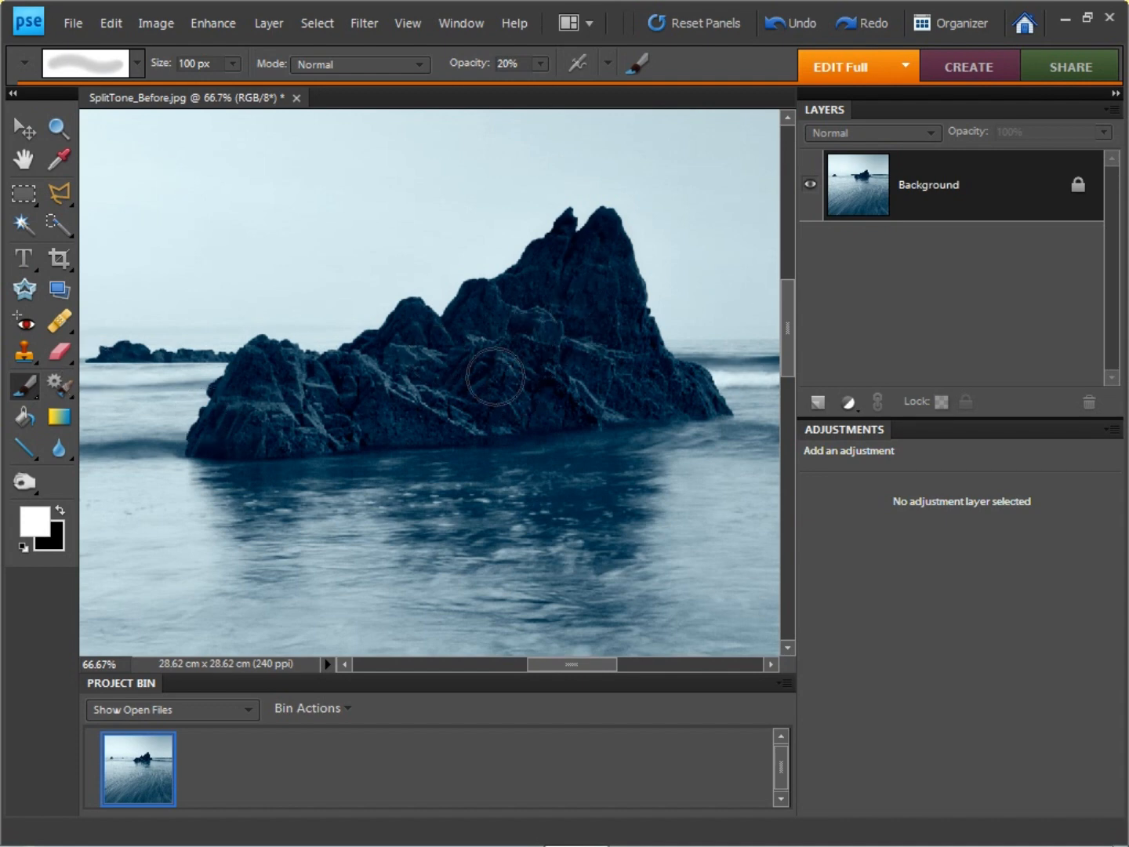
Step: Dodge the highlights across the main rock with a 100 px Dodge tool brush at 5% exposure
{"action": "left_click", "coordinate": [28, 484]}
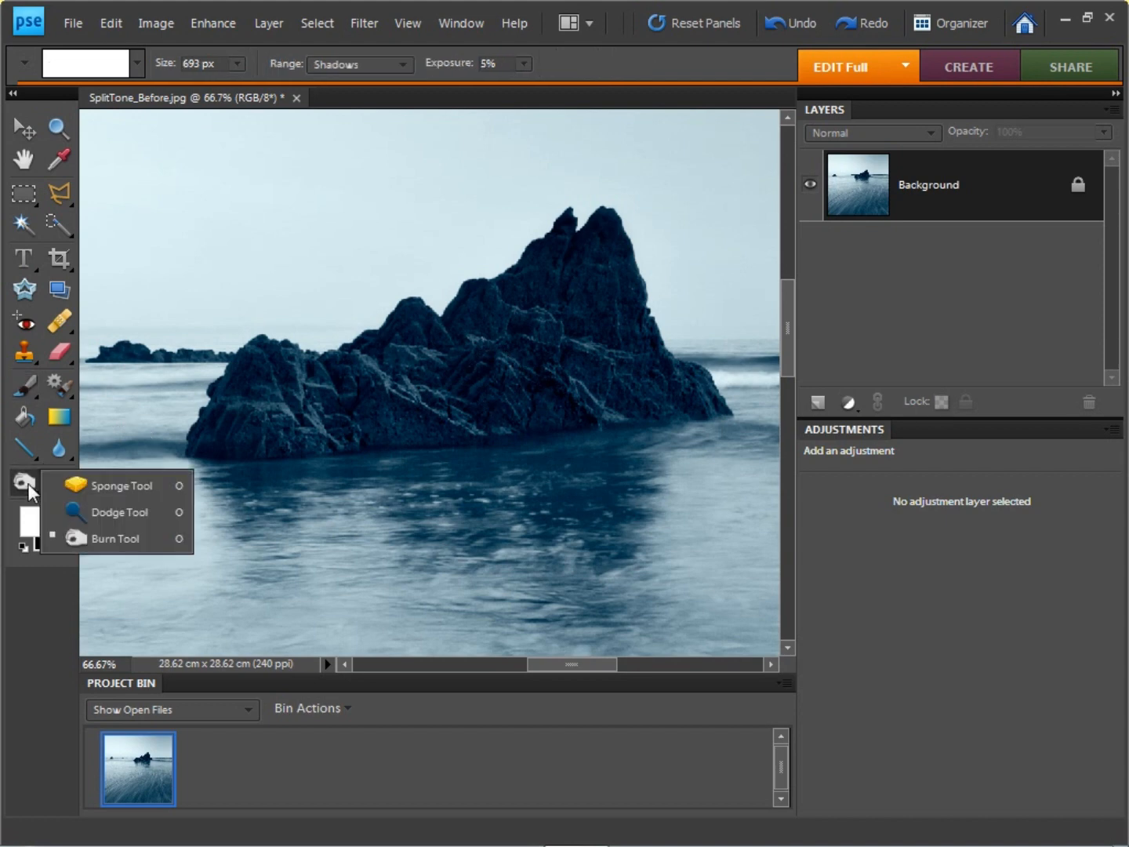
{"action": "left_click", "coordinate": [100, 506]}
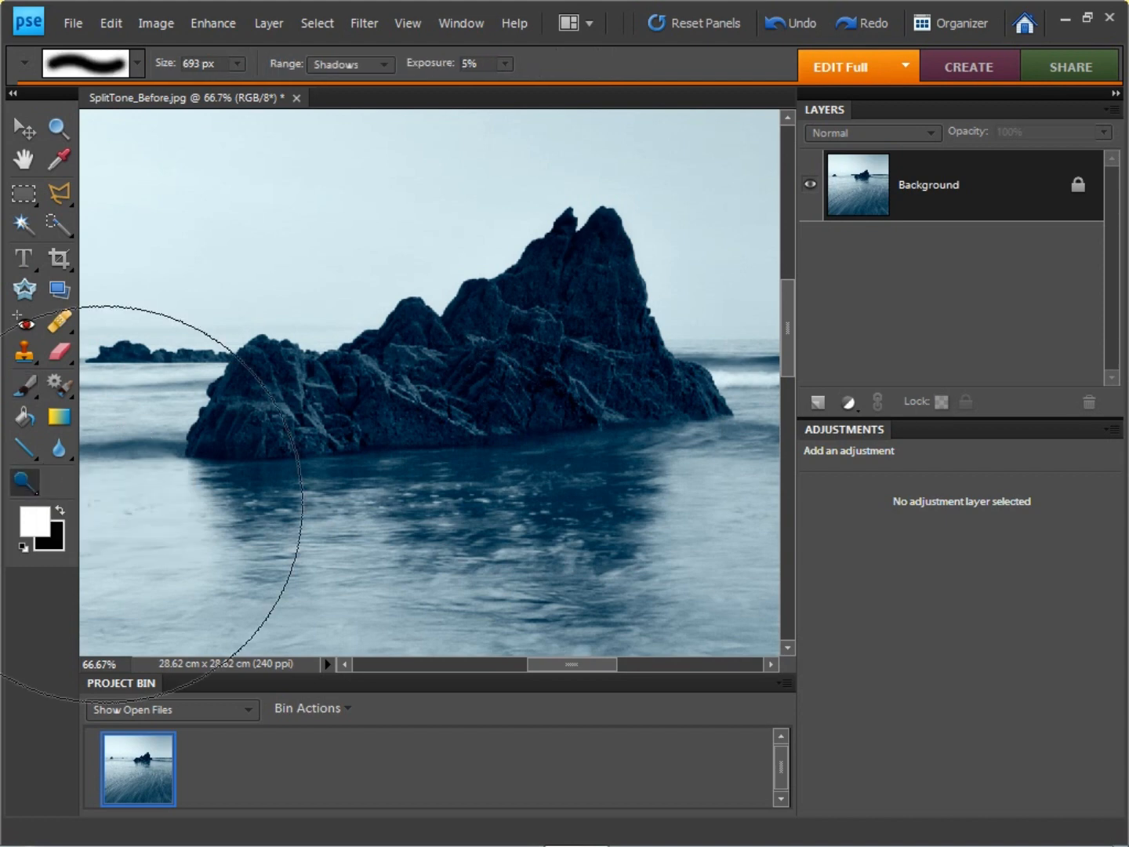
{"action": "left_click", "coordinate": [360, 64]}
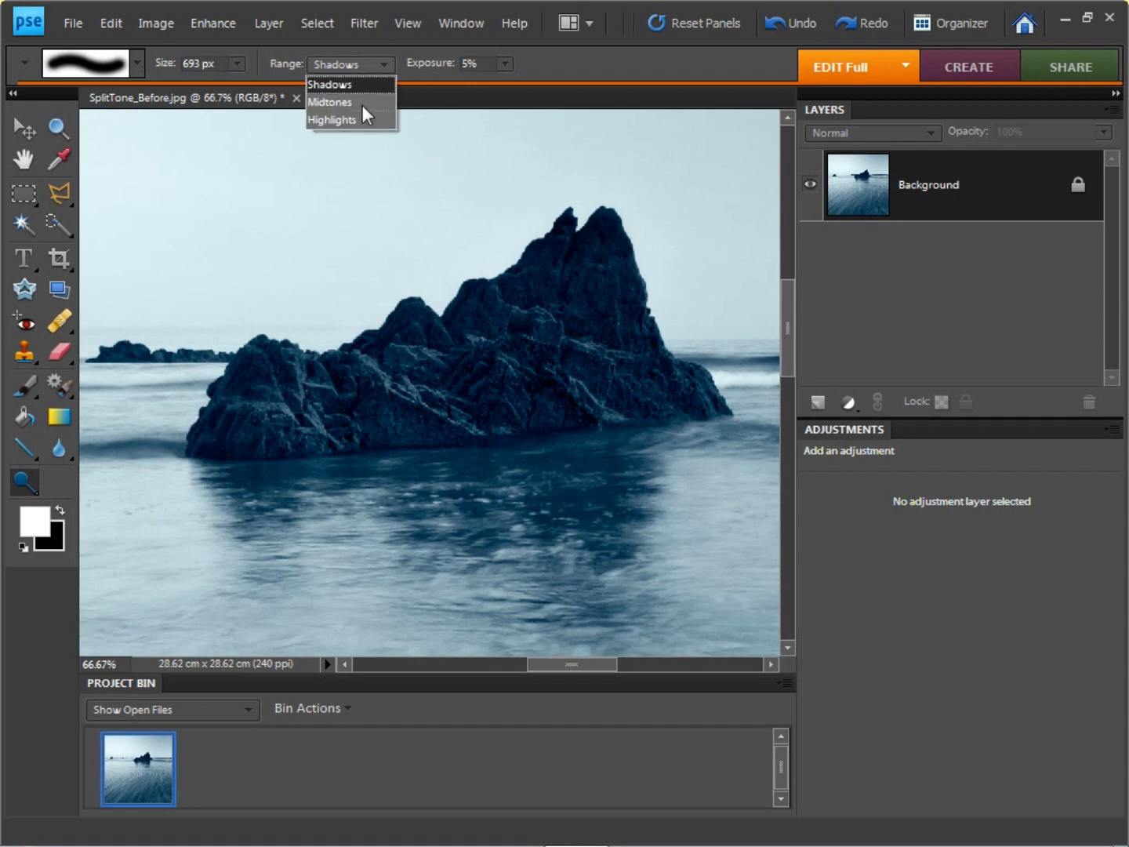
{"action": "left_click", "coordinate": [365, 122]}
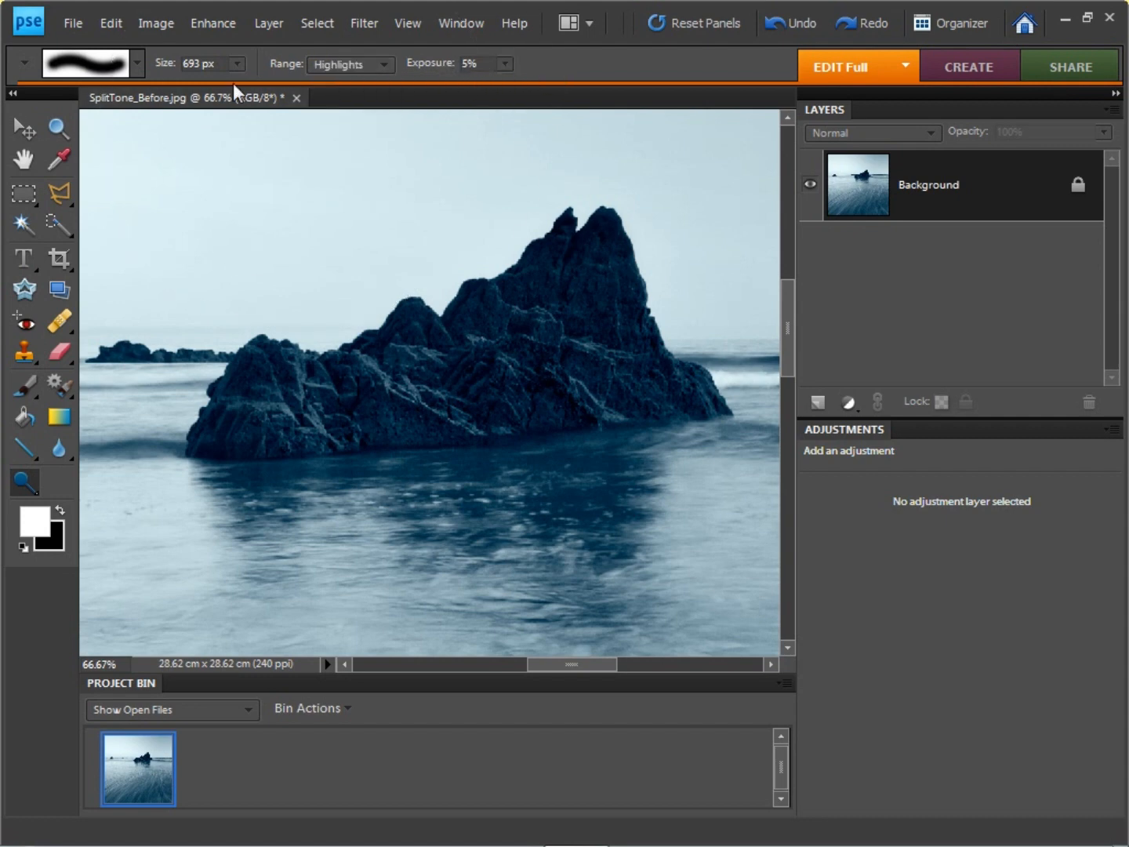
{"action": "left_click", "coordinate": [242, 64]}
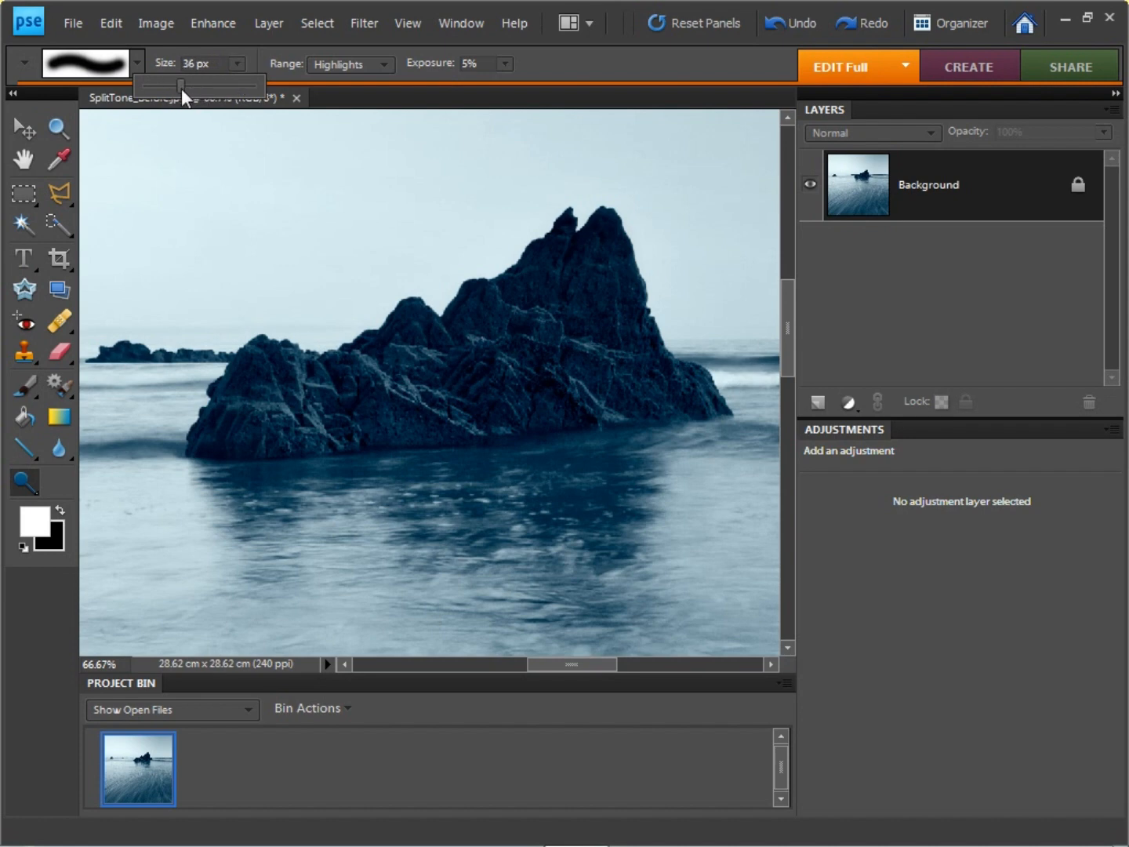
{"action": "left_click_drag", "start_coordinate": [203, 88], "coordinate": [220, 88]}
{"action": "left_click_drag", "start_coordinate": [501, 324], "coordinate": [439, 351]}
{"action": "mouse_move", "coordinate": [407, 366]}
{"action": "left_mouse_down"}
{"action": "mouse_move", "coordinate": [271, 399]}
{"action": "mouse_move", "coordinate": [307, 401]}
{"action": "mouse_move", "coordinate": [244, 415]}
{"action": "mouse_move", "coordinate": [294, 371]}
{"action": "mouse_move", "coordinate": [255, 368]}
{"action": "mouse_move", "coordinate": [391, 388]}
{"action": "mouse_move", "coordinate": [413, 369]}
{"action": "mouse_move", "coordinate": [663, 366]}
{"action": "mouse_move", "coordinate": [520, 369]}
{"action": "mouse_move", "coordinate": [545, 281]}
{"action": "mouse_move", "coordinate": [614, 279]}
{"action": "left_mouse_up"}
{"action": "mouse_move", "coordinate": [614, 280]}
{"action": "left_mouse_down"}
{"action": "mouse_move", "coordinate": [589, 333]}
{"action": "mouse_move", "coordinate": [603, 371]}
{"action": "mouse_move", "coordinate": [564, 379]}
{"action": "left_mouse_up"}
{"action": "mouse_move", "coordinate": [525, 390]}
{"action": "left_mouse_down"}
{"action": "mouse_move", "coordinate": [481, 409]}
{"action": "mouse_move", "coordinate": [546, 294]}
{"action": "left_mouse_up"}
{"action": "mouse_move", "coordinate": [424, 373]}
{"action": "left_mouse_down"}
{"action": "mouse_move", "coordinate": [340, 400]}
{"action": "mouse_move", "coordinate": [263, 401]}
{"action": "left_mouse_up"}
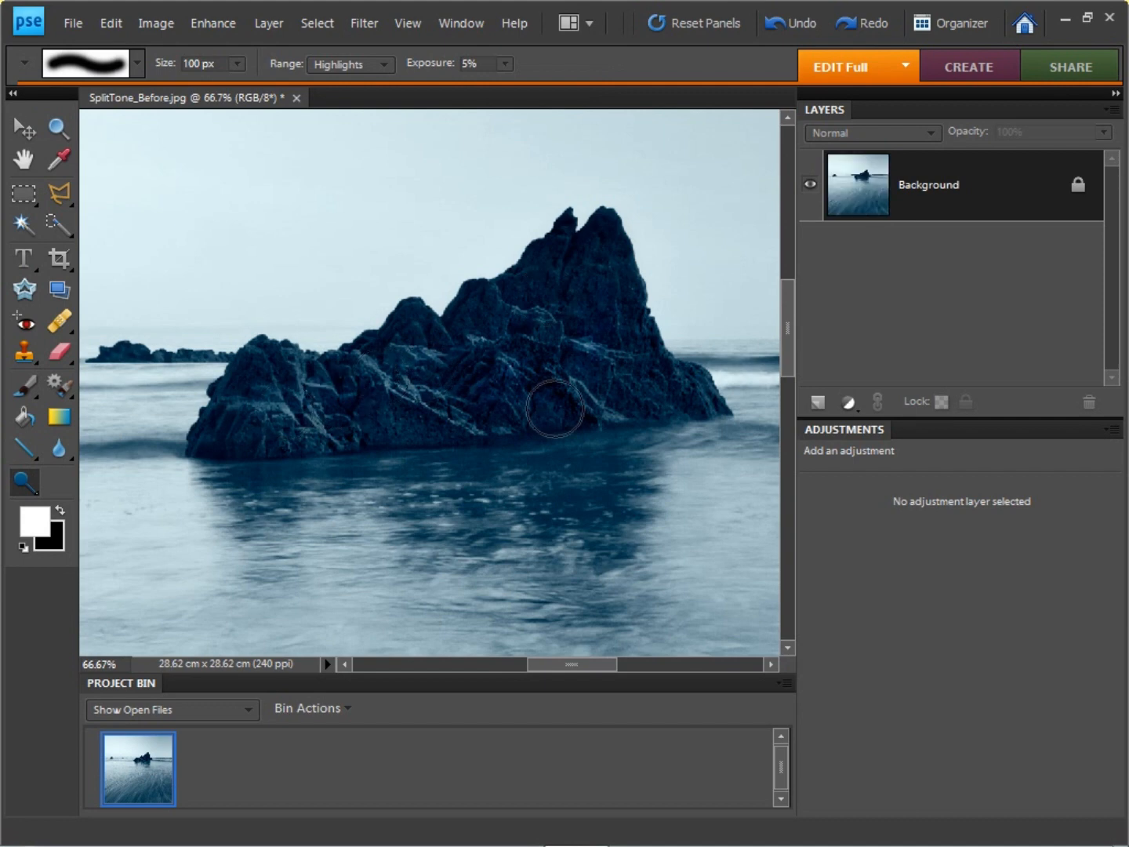
Step: Slightly reduce the whole image's saturation with Hue/Saturation on the Master channel, comparing it with the preview off
{"action": "key", "text": "ctrl+0"}
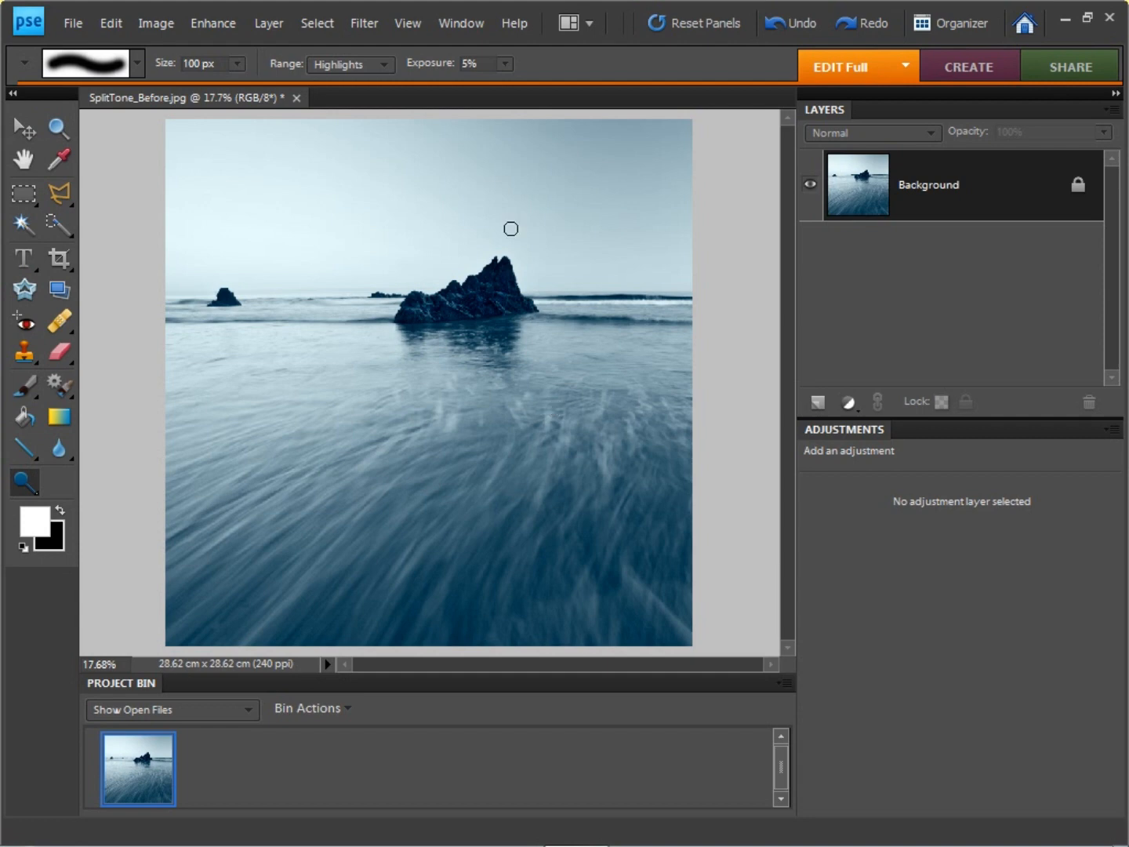
{"action": "left_click", "coordinate": [197, 22]}
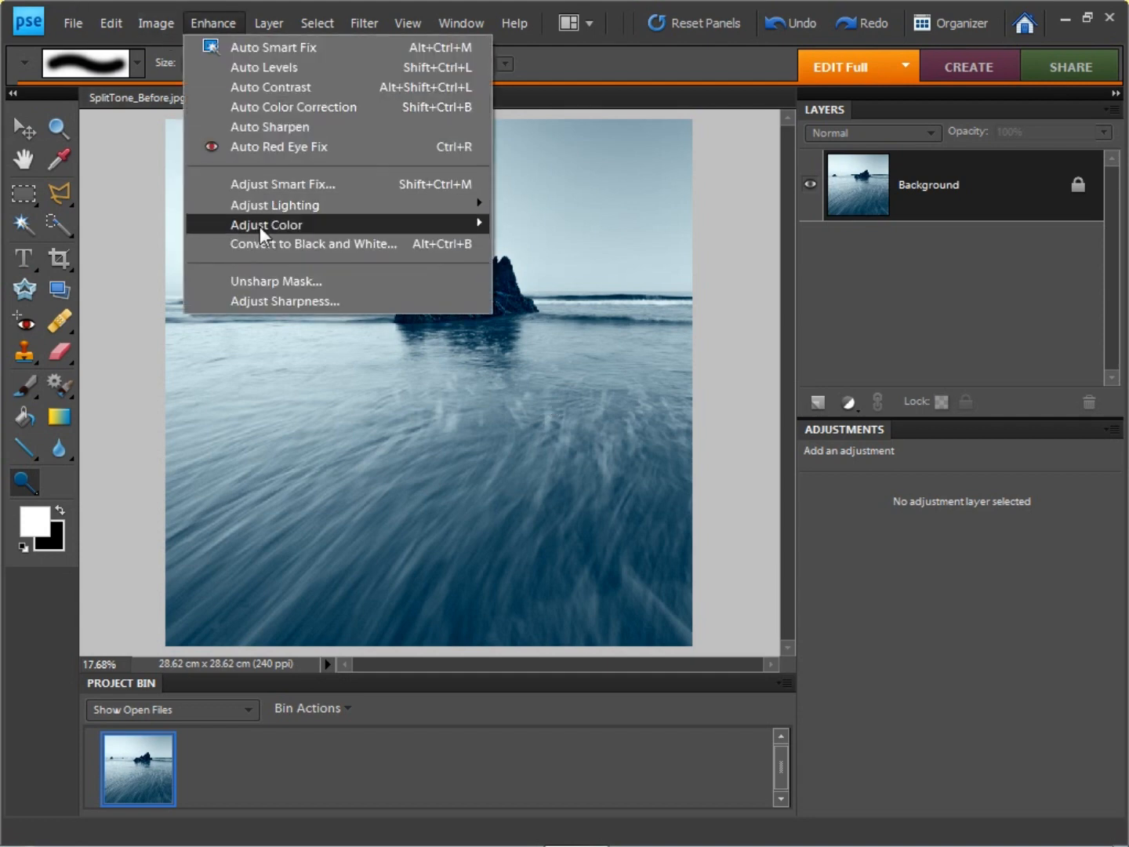
{"action": "mouse_move", "coordinate": [260, 225]}
{"action": "left_click", "coordinate": [581, 244]}
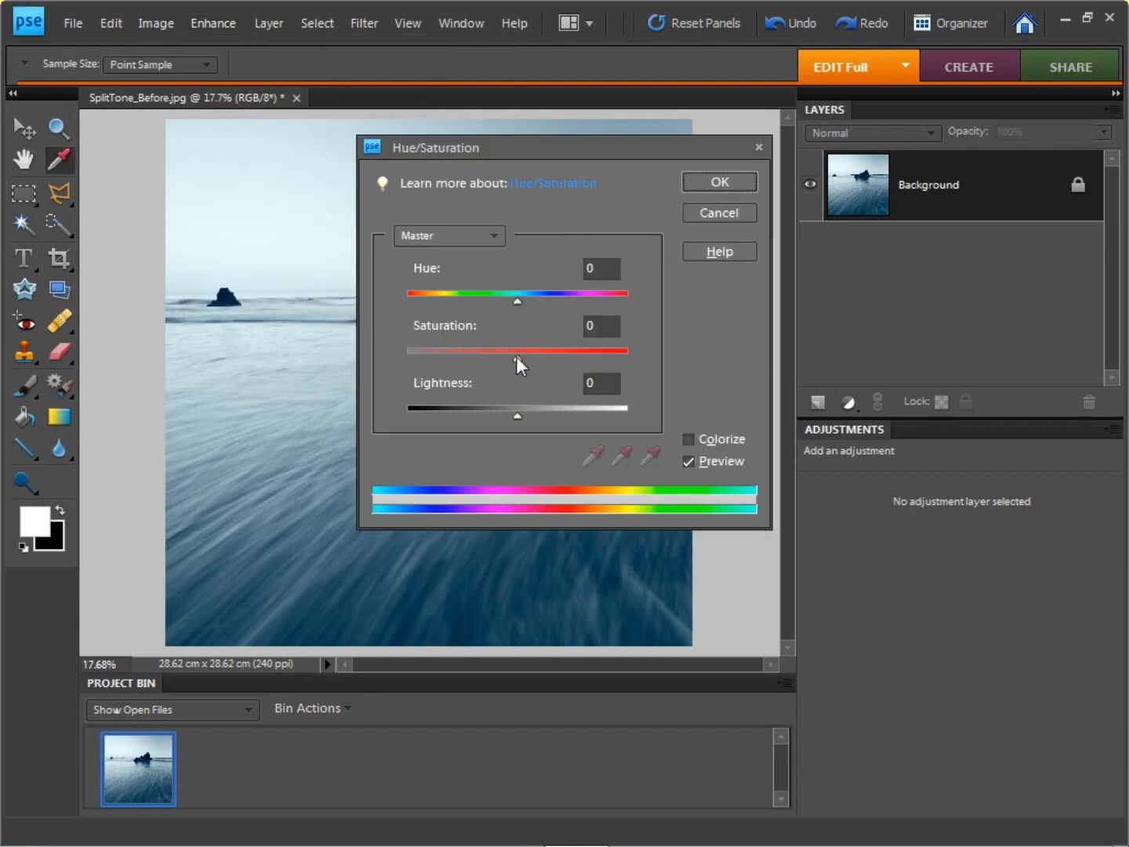
{"action": "left_click_drag", "start_coordinate": [577, 151], "coordinate": [898, 314]}
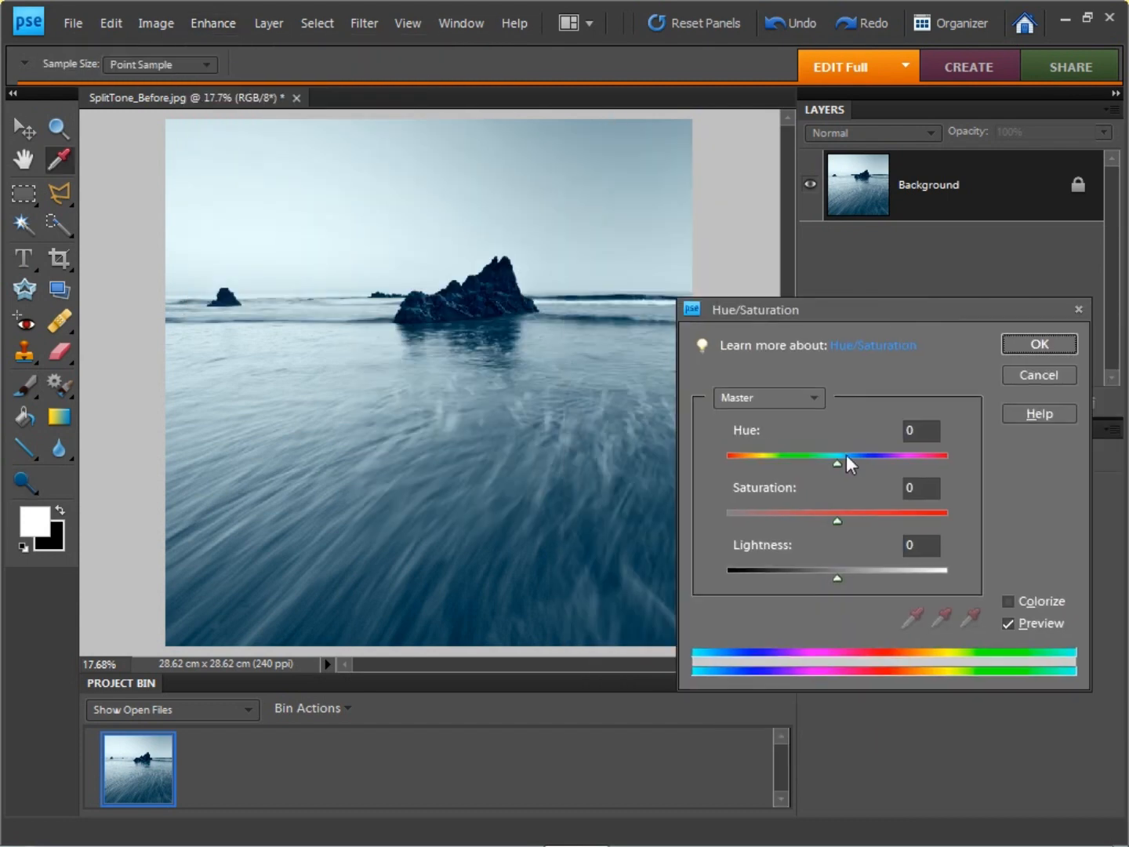
{"action": "left_click_drag", "start_coordinate": [833, 524], "coordinate": [826, 526]}
{"action": "left_click", "coordinate": [1008, 624]}
{"action": "left_click", "coordinate": [1059, 345]}
{"action": "key", "text": "o"}
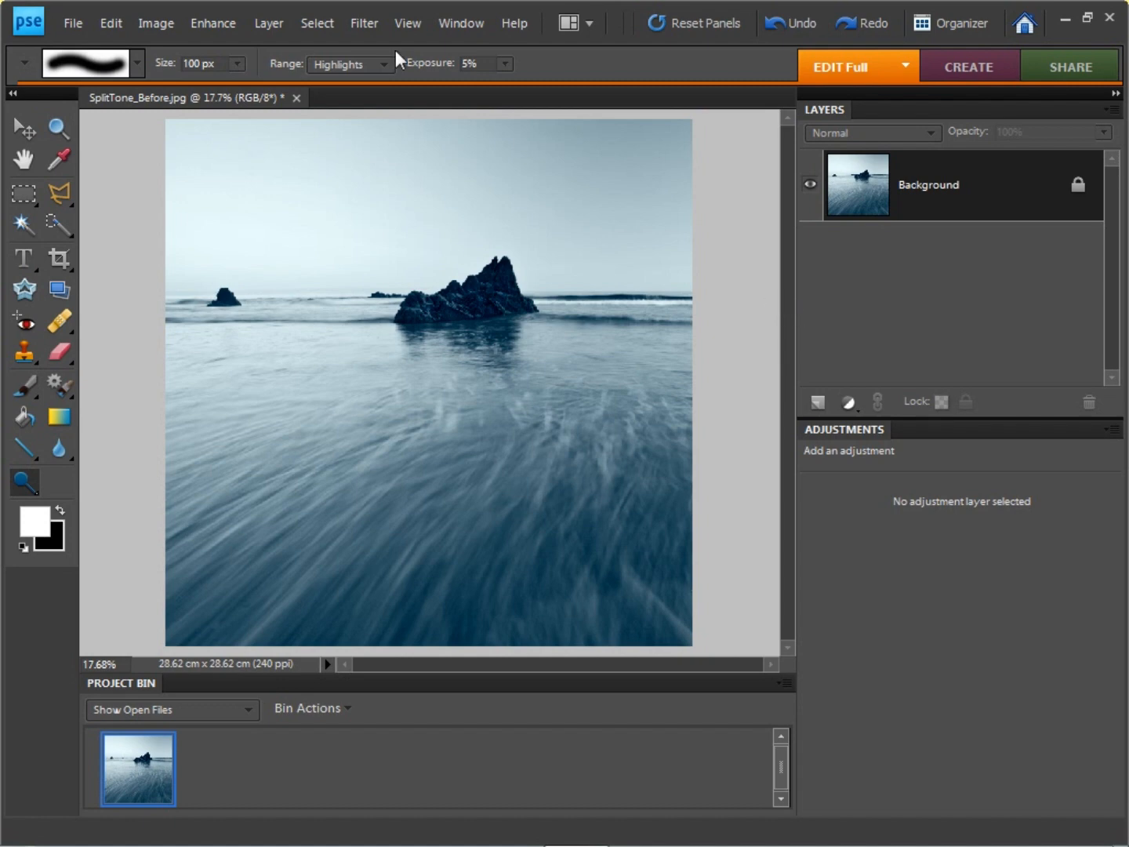
Step: Darken the image edges with a vignette in Correct Camera Distortion, with the grid hidden
{"action": "left_click", "coordinate": [370, 28]}
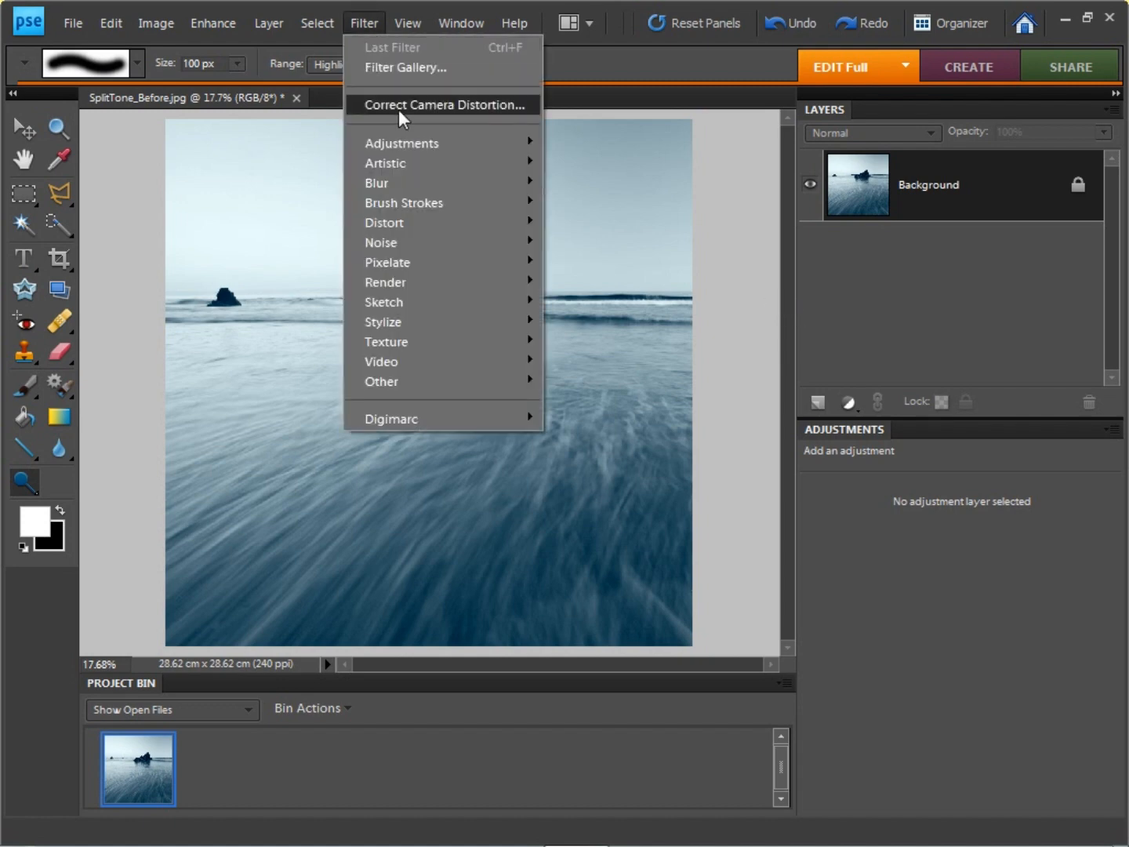
{"action": "left_click", "coordinate": [399, 109]}
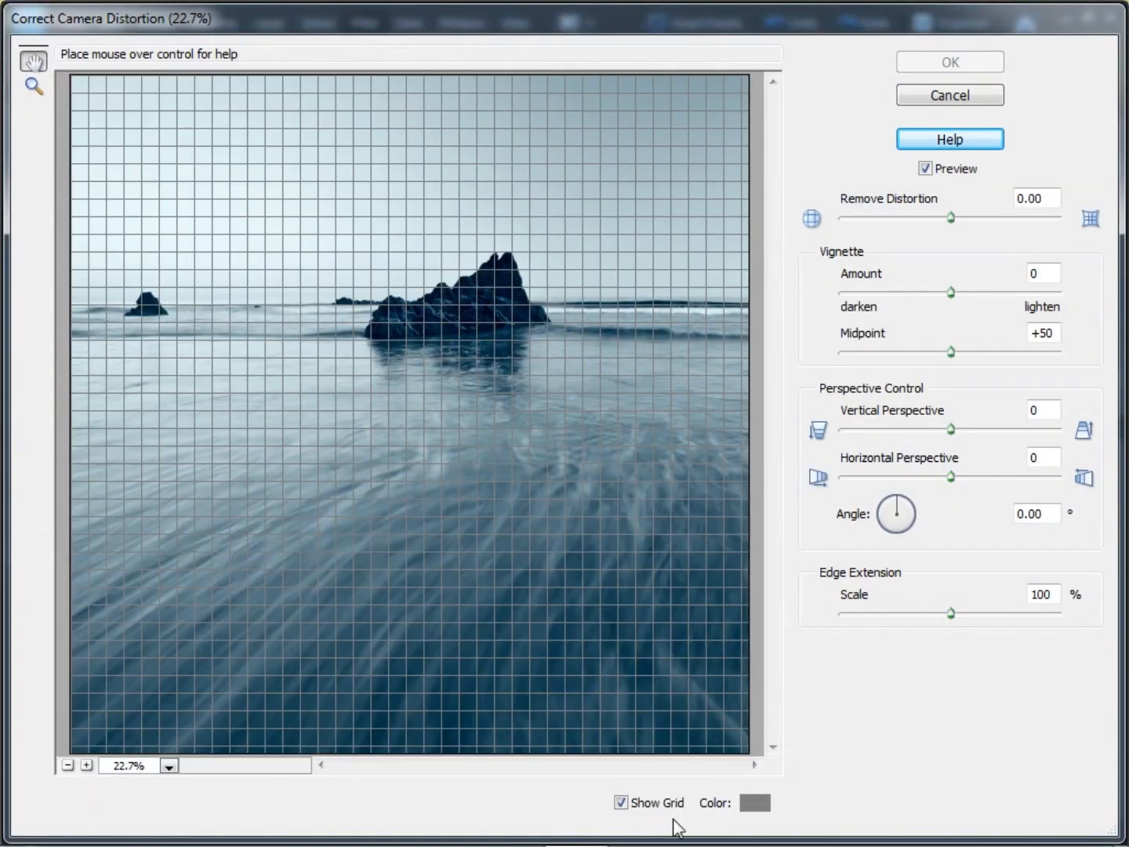
{"action": "left_click", "coordinate": [647, 807]}
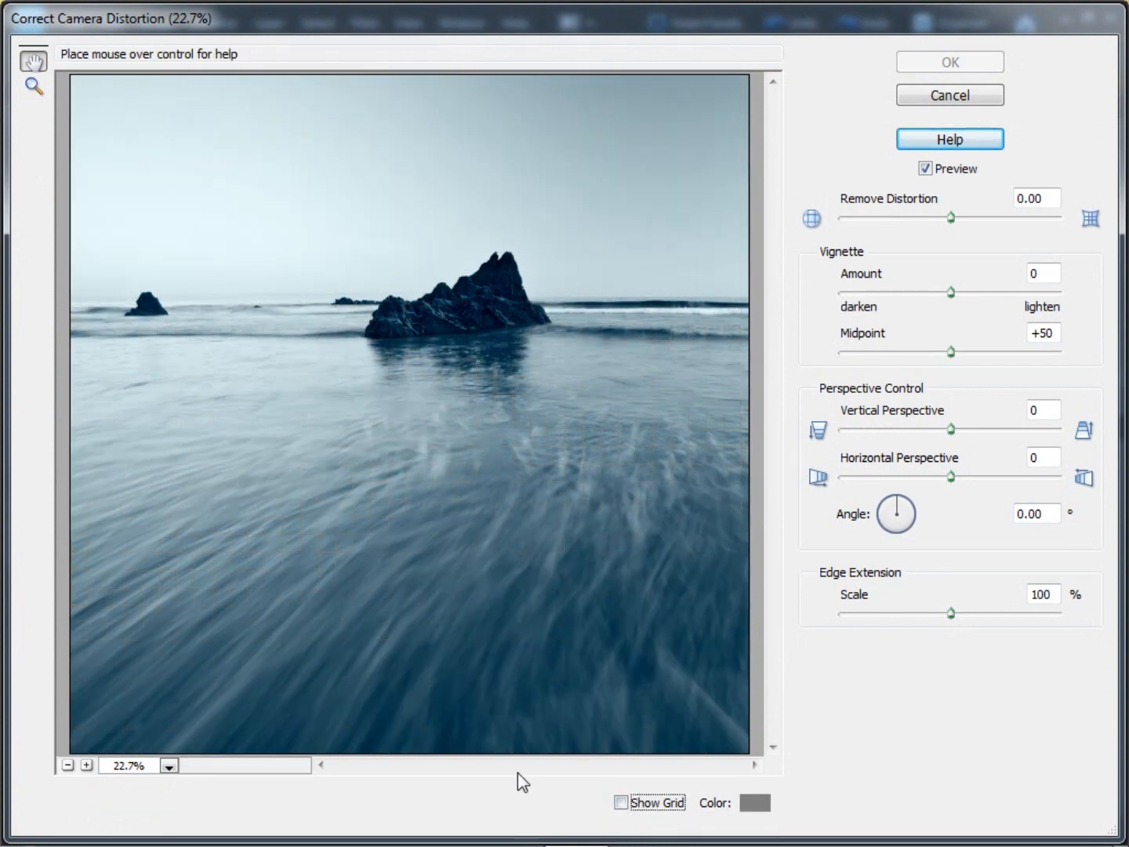
{"action": "left_click_drag", "start_coordinate": [951, 293], "coordinate": [897, 298]}
{"action": "key", "text": "Return"}
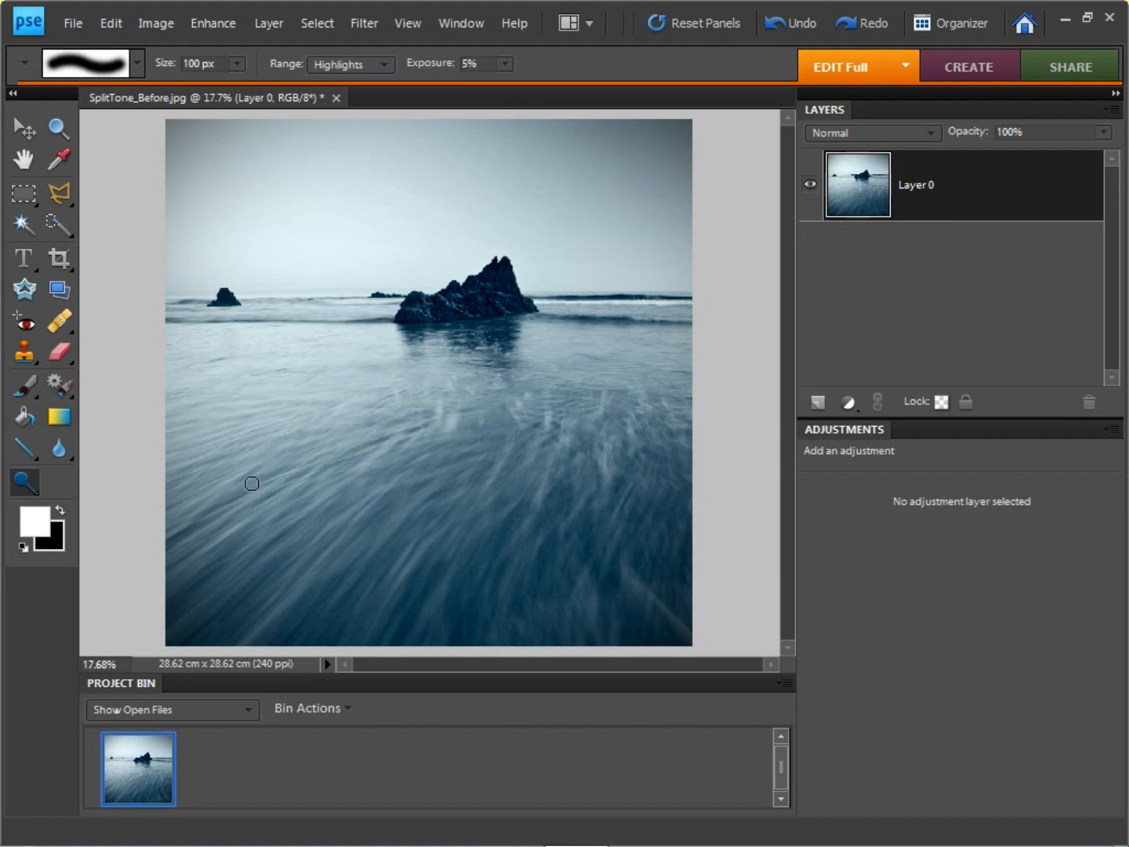
Step: Dodge the highlights of the foreground water streaks with a 1000 px brush at 5% exposure
{"action": "left_click", "coordinate": [236, 67]}
{"action": "left_click_drag", "start_coordinate": [237, 83], "coordinate": [195, 68]}
{"action": "left_click", "coordinate": [204, 65]}
{"action": "type", "text": "0"}
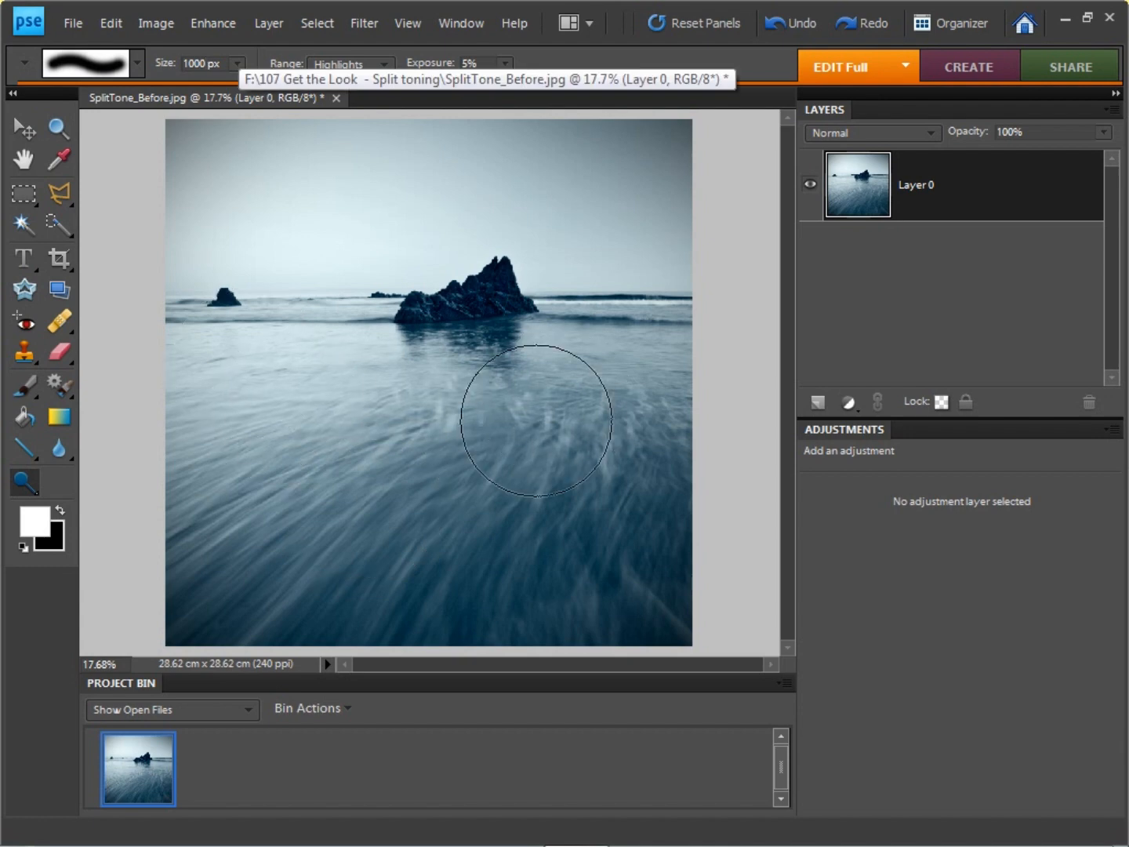
{"action": "mouse_move", "coordinate": [536, 420]}
{"action": "left_mouse_down"}
{"action": "mouse_move", "coordinate": [474, 442]}
{"action": "mouse_move", "coordinate": [335, 414]}
{"action": "mouse_move", "coordinate": [354, 381]}
{"action": "mouse_move", "coordinate": [392, 482]}
{"action": "mouse_move", "coordinate": [540, 386]}
{"action": "mouse_move", "coordinate": [333, 484]}
{"action": "mouse_move", "coordinate": [349, 563]}
{"action": "mouse_move", "coordinate": [399, 350]}
{"action": "mouse_move", "coordinate": [330, 399]}
{"action": "mouse_move", "coordinate": [594, 418]}
{"action": "mouse_move", "coordinate": [589, 399]}
{"action": "mouse_move", "coordinate": [327, 491]}
{"action": "mouse_move", "coordinate": [537, 497]}
{"action": "mouse_move", "coordinate": [314, 321]}
{"action": "mouse_move", "coordinate": [312, 389]}
{"action": "mouse_move", "coordinate": [444, 416]}
{"action": "mouse_move", "coordinate": [488, 473]}
{"action": "mouse_move", "coordinate": [456, 435]}
{"action": "mouse_move", "coordinate": [357, 440]}
{"action": "mouse_move", "coordinate": [365, 531]}
{"action": "mouse_move", "coordinate": [515, 404]}
{"action": "mouse_move", "coordinate": [346, 589]}
{"action": "mouse_move", "coordinate": [428, 437]}
{"action": "mouse_move", "coordinate": [351, 529]}
{"action": "mouse_move", "coordinate": [375, 526]}
{"action": "mouse_move", "coordinate": [343, 651]}
{"action": "mouse_move", "coordinate": [452, 583]}
{"action": "mouse_move", "coordinate": [538, 560]}
{"action": "mouse_move", "coordinate": [542, 591]}
{"action": "mouse_move", "coordinate": [382, 586]}
{"action": "left_mouse_up"}
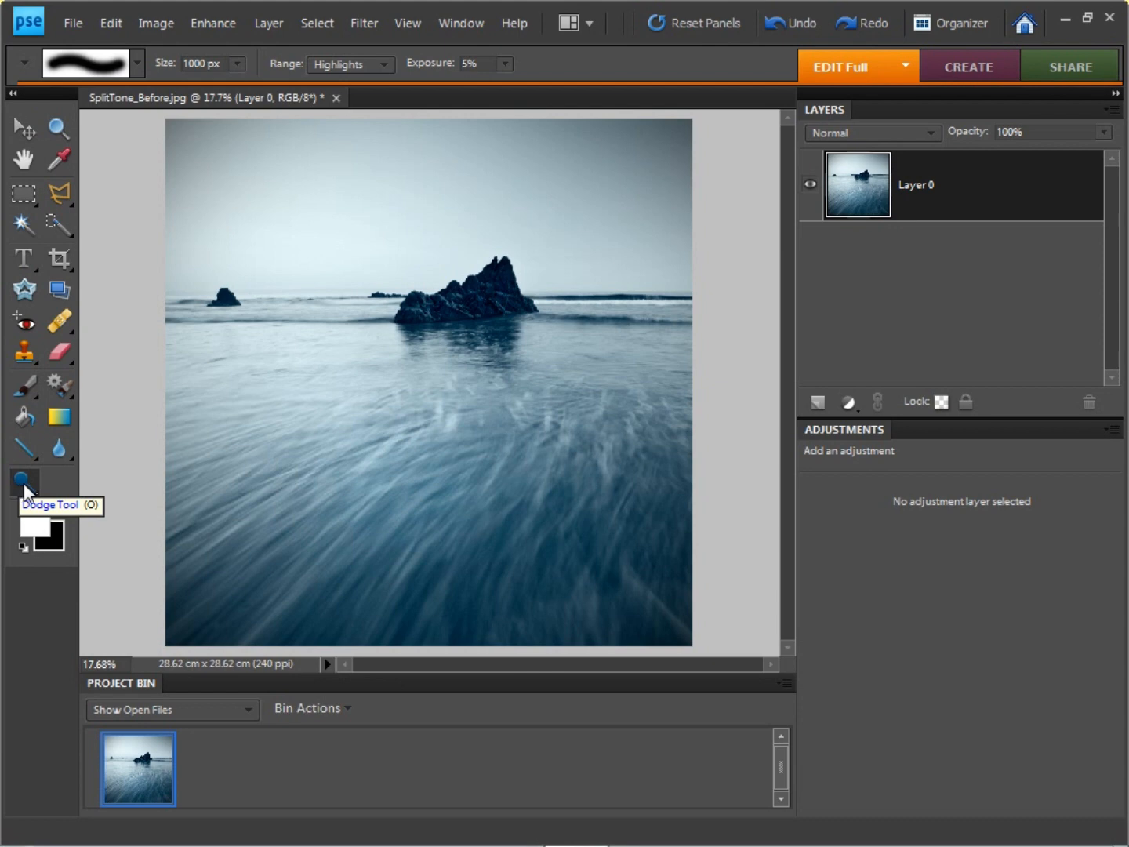
Step: Burn the shadows across the foreground water with a 1000 px Burn tool brush at 5% exposure
{"action": "mouse_move", "coordinate": [24, 484]}
{"action": "left_mouse_down"}
{"action": "mouse_move", "coordinate": [143, 551]}
{"action": "mouse_move", "coordinate": [140, 537]}
{"action": "left_mouse_up"}
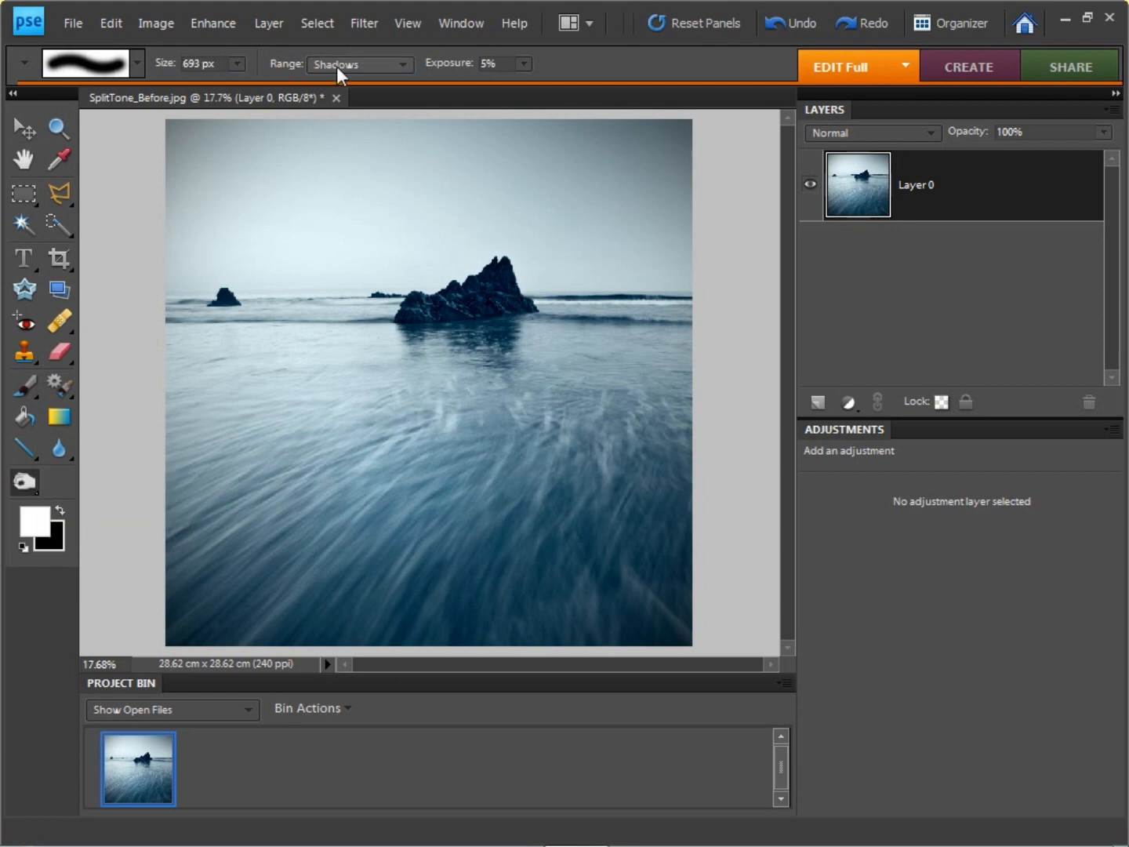
{"action": "left_click", "coordinate": [236, 64]}
{"action": "left_click_drag", "start_coordinate": [239, 85], "coordinate": [159, 66]}
{"action": "type", "text": "1000"}
{"action": "mouse_move", "coordinate": [153, 458]}
{"action": "left_mouse_down"}
{"action": "mouse_move", "coordinate": [234, 573]}
{"action": "mouse_move", "coordinate": [222, 562]}
{"action": "mouse_move", "coordinate": [247, 578]}
{"action": "left_mouse_up"}
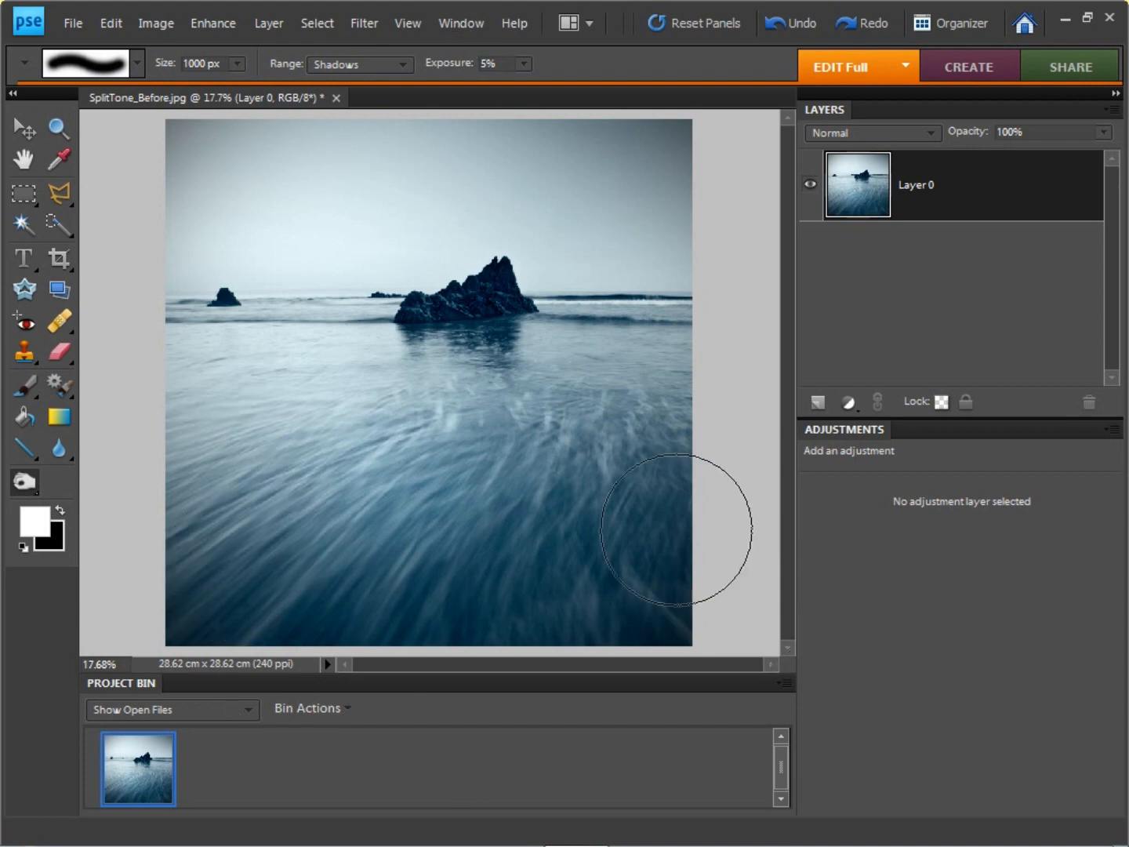
{"action": "mouse_move", "coordinate": [677, 531]}
{"action": "left_mouse_down"}
{"action": "mouse_move", "coordinate": [519, 587]}
{"action": "mouse_move", "coordinate": [656, 509]}
{"action": "mouse_move", "coordinate": [661, 398]}
{"action": "mouse_move", "coordinate": [607, 380]}
{"action": "mouse_move", "coordinate": [322, 362]}
{"action": "mouse_move", "coordinate": [286, 462]}
{"action": "mouse_move", "coordinate": [254, 349]}
{"action": "mouse_move", "coordinate": [261, 300]}
{"action": "mouse_move", "coordinate": [93, 298]}
{"action": "mouse_move", "coordinate": [492, 539]}
{"action": "mouse_move", "coordinate": [484, 590]}
{"action": "mouse_move", "coordinate": [327, 601]}
{"action": "mouse_move", "coordinate": [638, 549]}
{"action": "mouse_move", "coordinate": [611, 593]}
{"action": "mouse_move", "coordinate": [627, 565]}
{"action": "left_mouse_up"}
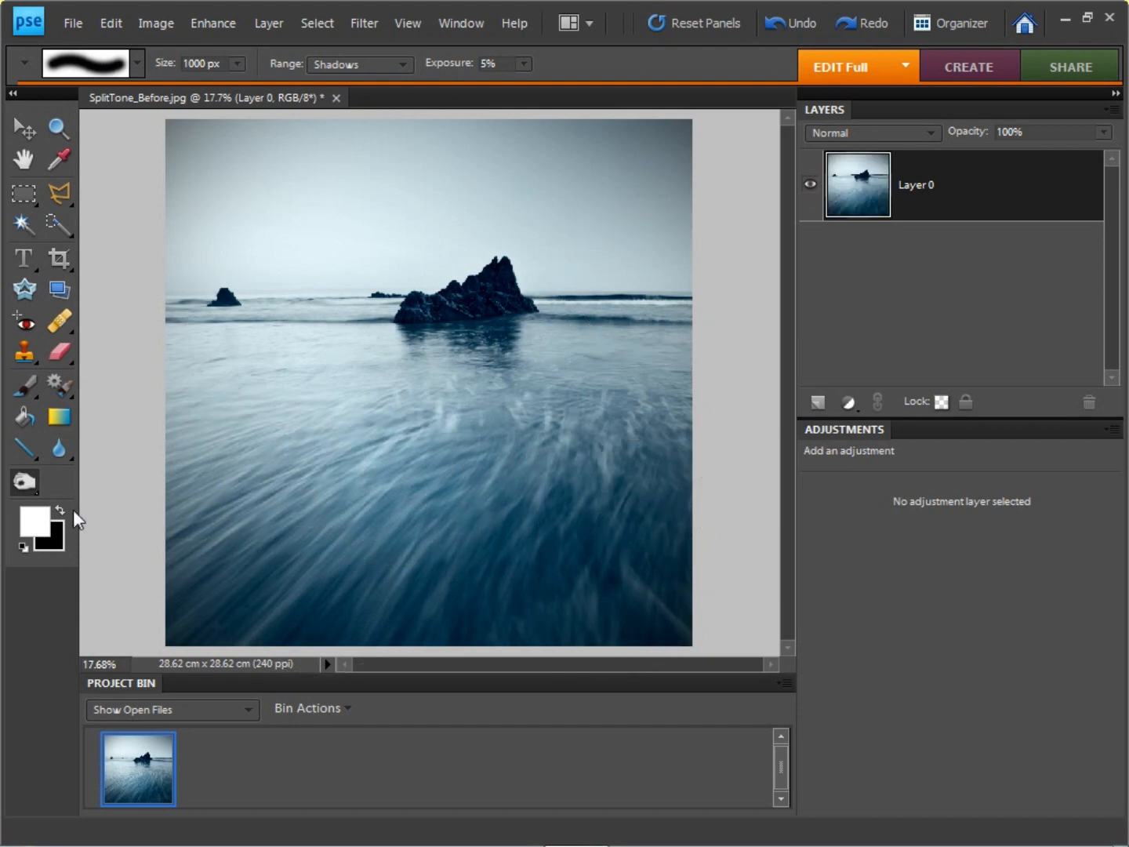
{"action": "mouse_move", "coordinate": [212, 475]}
{"action": "left_mouse_down"}
{"action": "mouse_move", "coordinate": [404, 580]}
{"action": "mouse_move", "coordinate": [513, 425]}
{"action": "mouse_move", "coordinate": [414, 461]}
{"action": "mouse_move", "coordinate": [439, 448]}
{"action": "mouse_move", "coordinate": [421, 496]}
{"action": "mouse_move", "coordinate": [374, 513]}
{"action": "mouse_move", "coordinate": [471, 429]}
{"action": "left_mouse_up"}
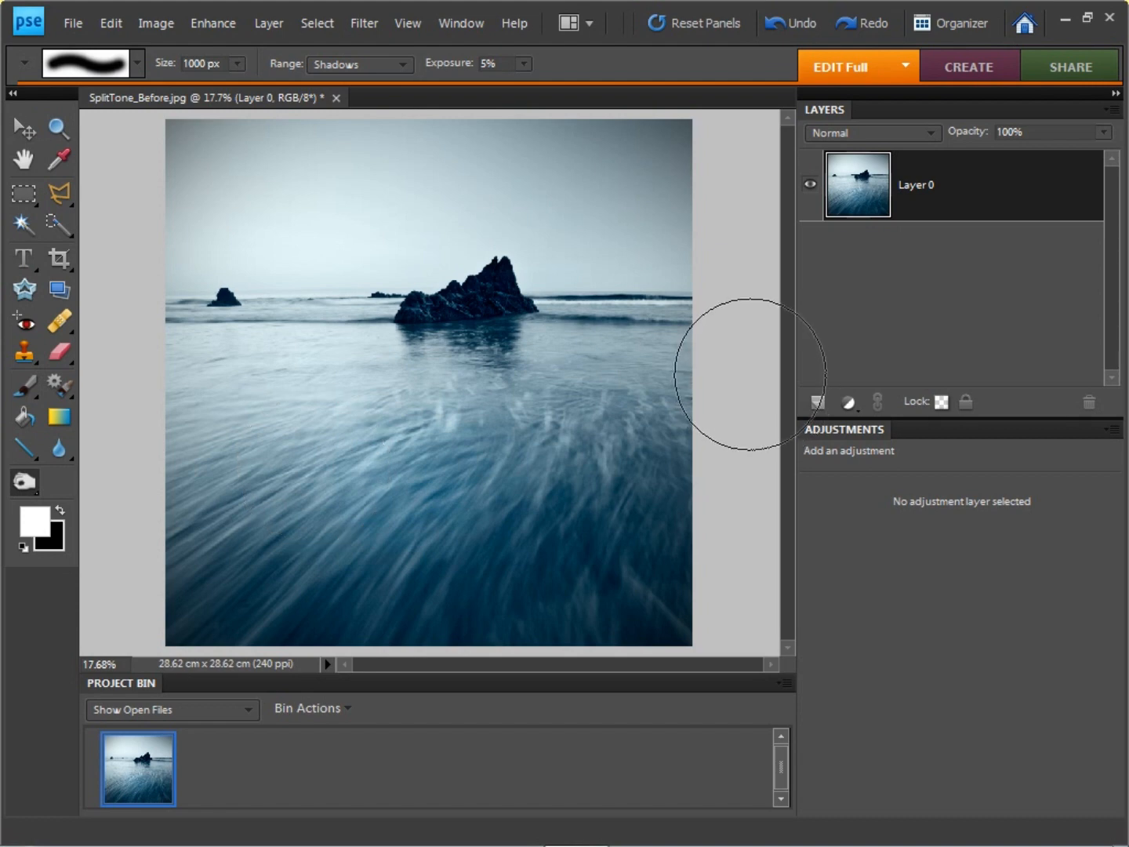
Step: Flatten the image so that Layer 0 becomes the background layer
{"action": "left_click", "coordinate": [364, 22]}
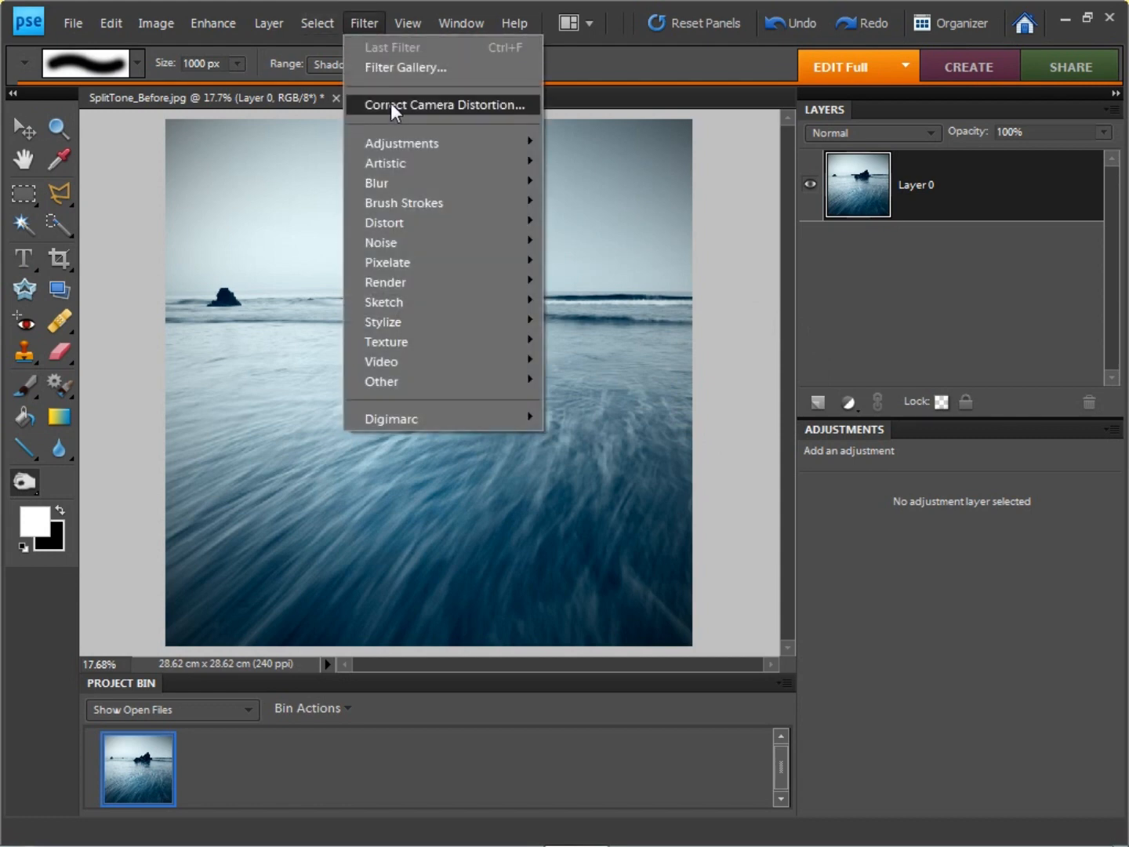
{"action": "left_click", "coordinate": [864, 204]}
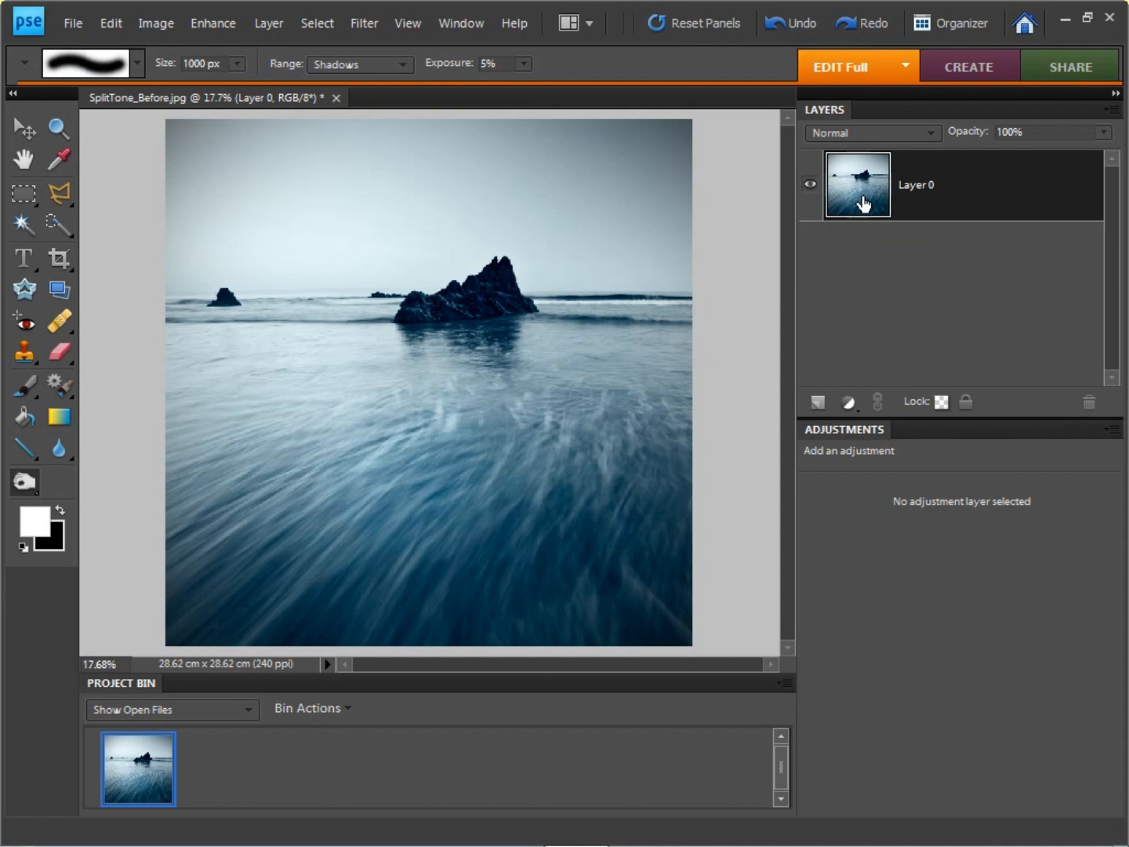
{"action": "left_click", "coordinate": [1109, 111]}
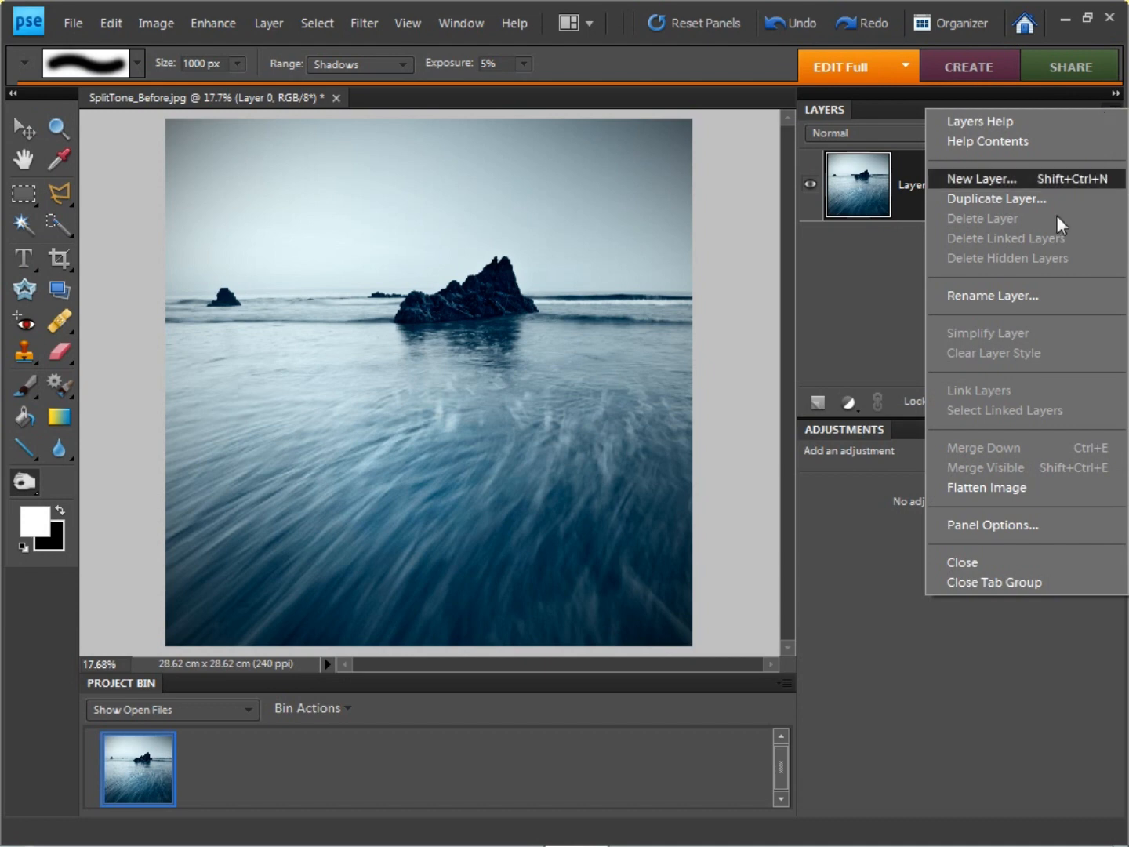
{"action": "left_click", "coordinate": [1044, 490]}
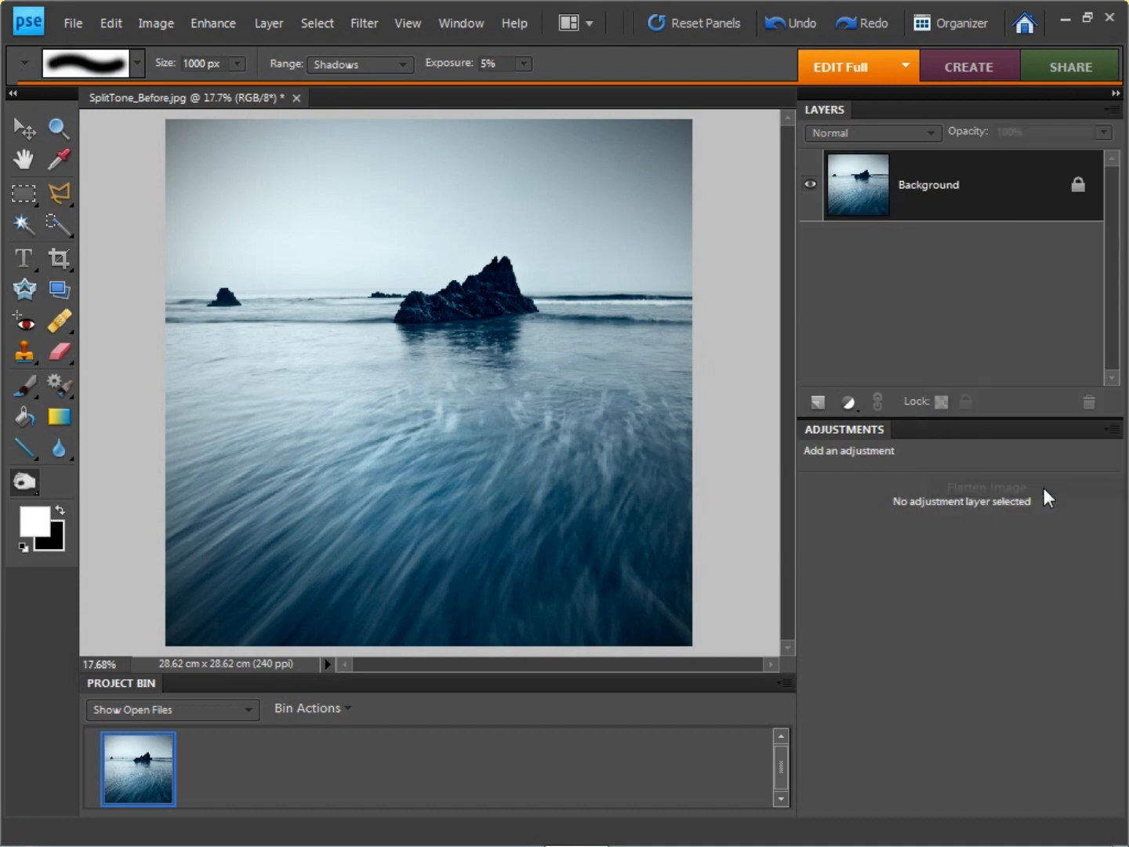